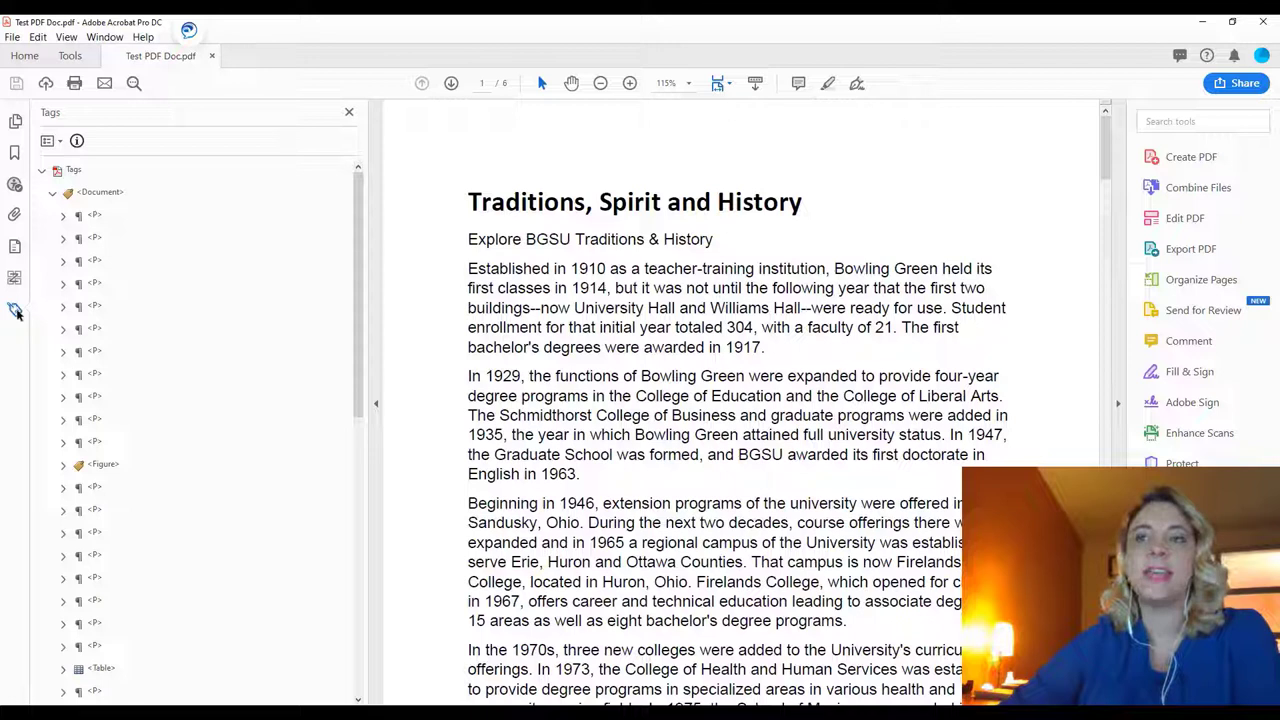
pyautogui.click(96, 194)
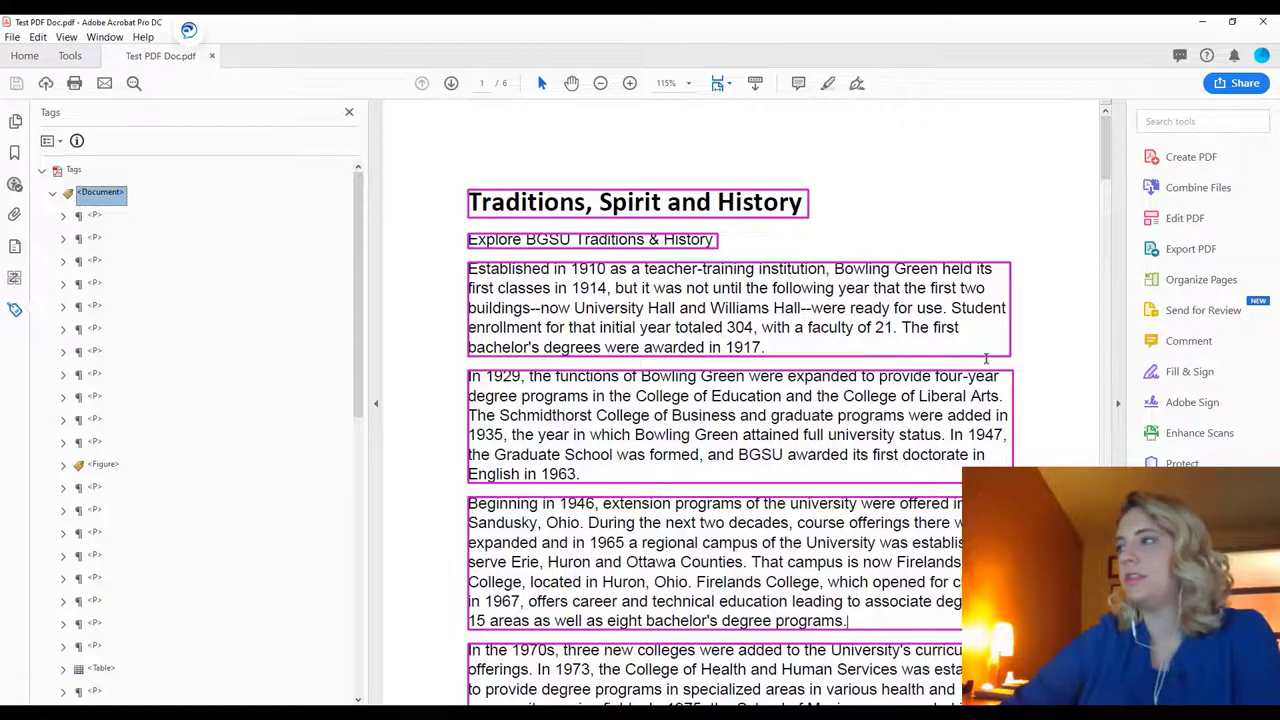
pyautogui.scroll(-3, 1052, 332)
pyautogui.scroll(-10, 1051, 327)
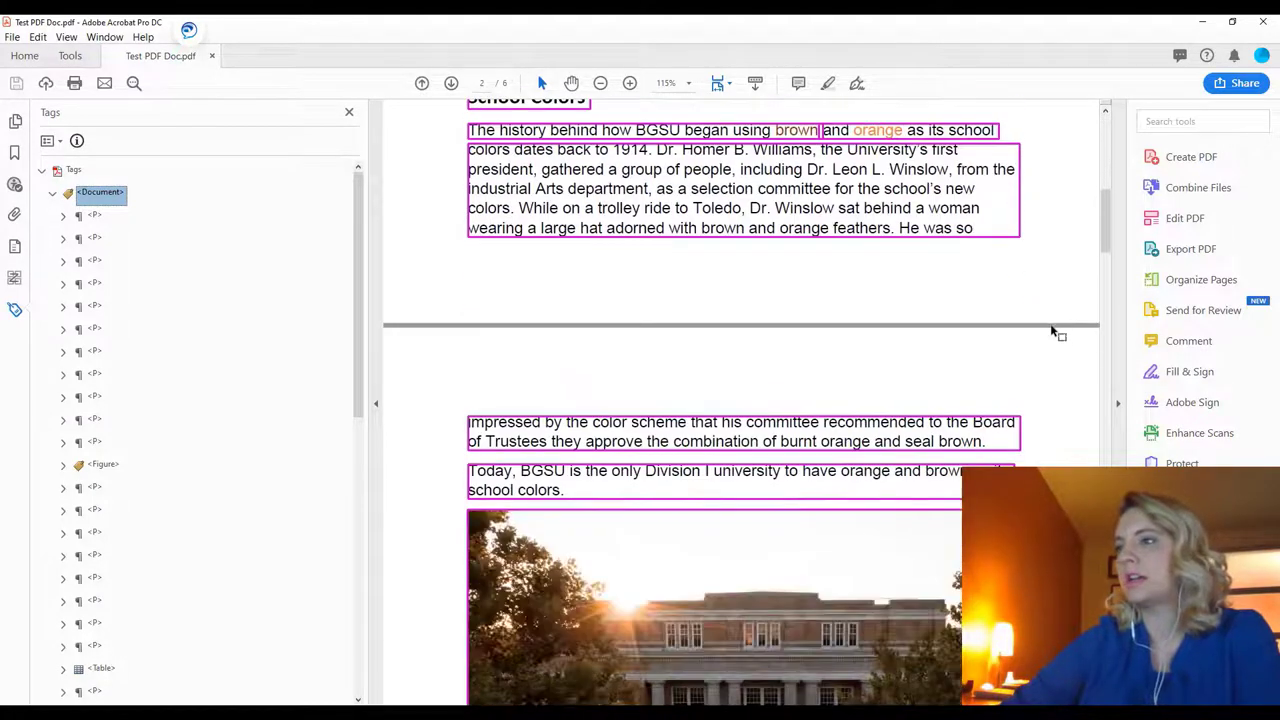
pyautogui.scroll(15, 1050, 327)
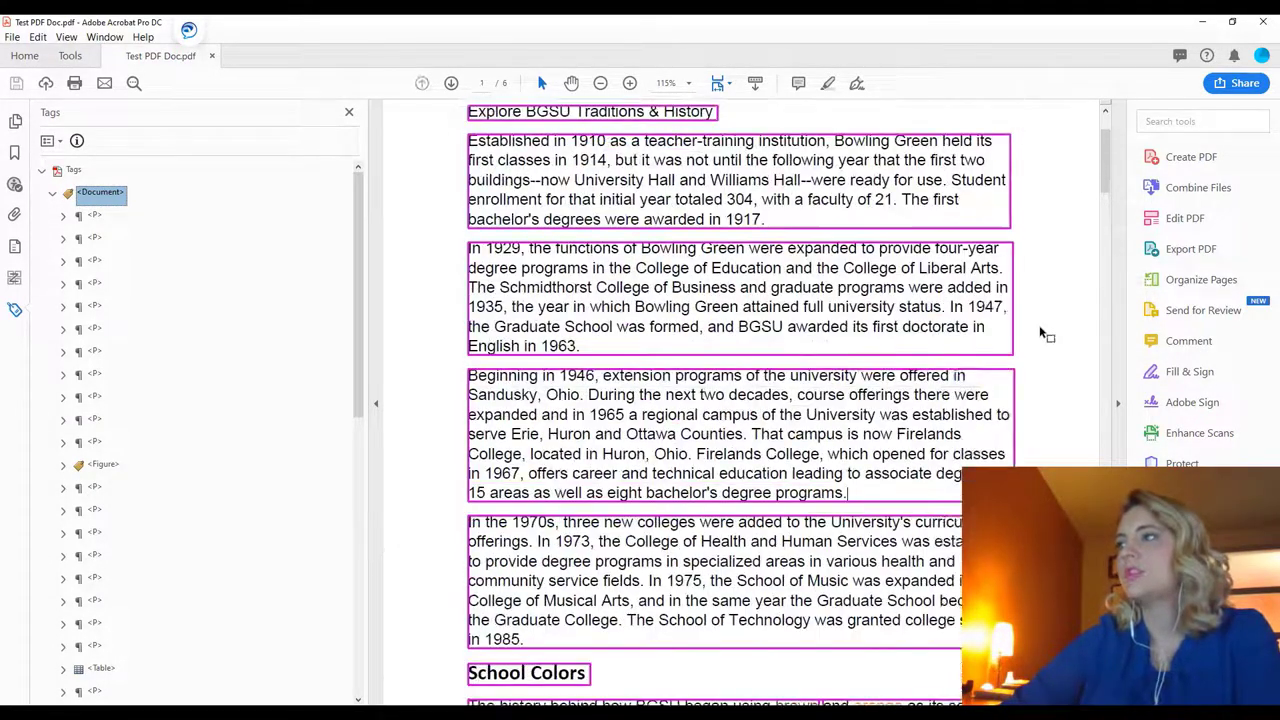
pyautogui.click(96, 216)
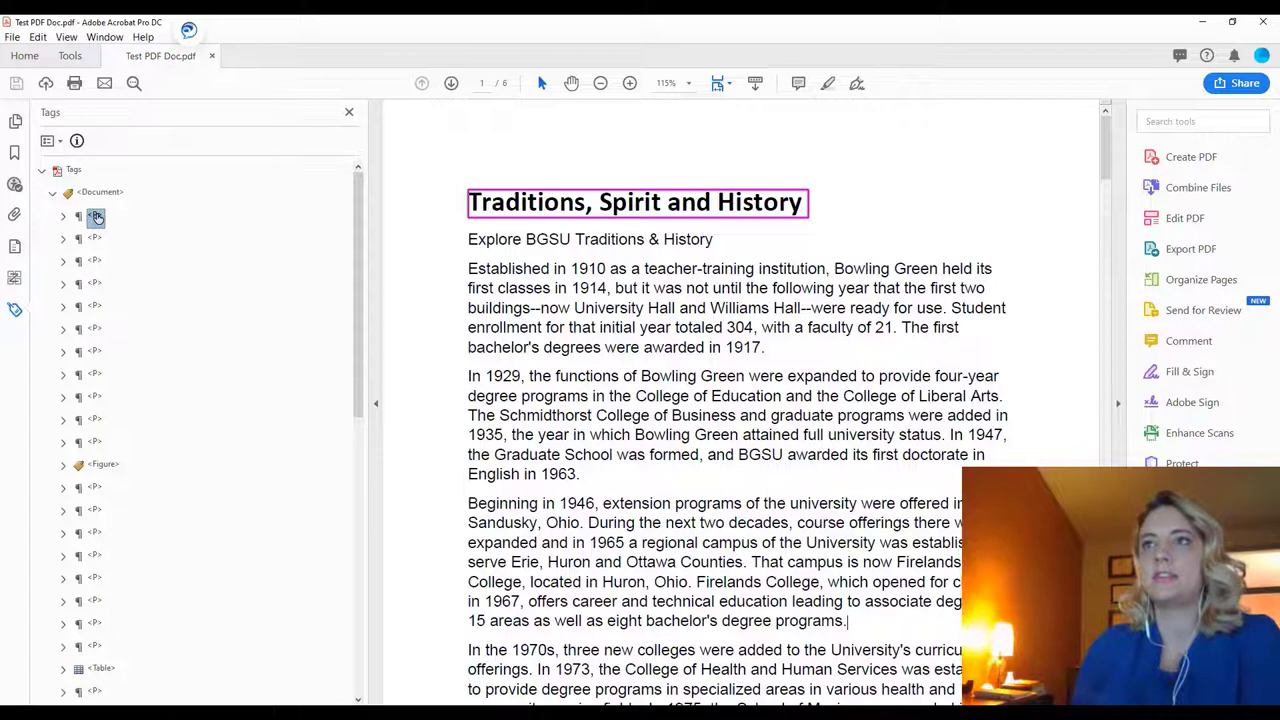
pyautogui.press('Down')
pyautogui.press('Down')
pyautogui.press('Down')
pyautogui.press('Down')
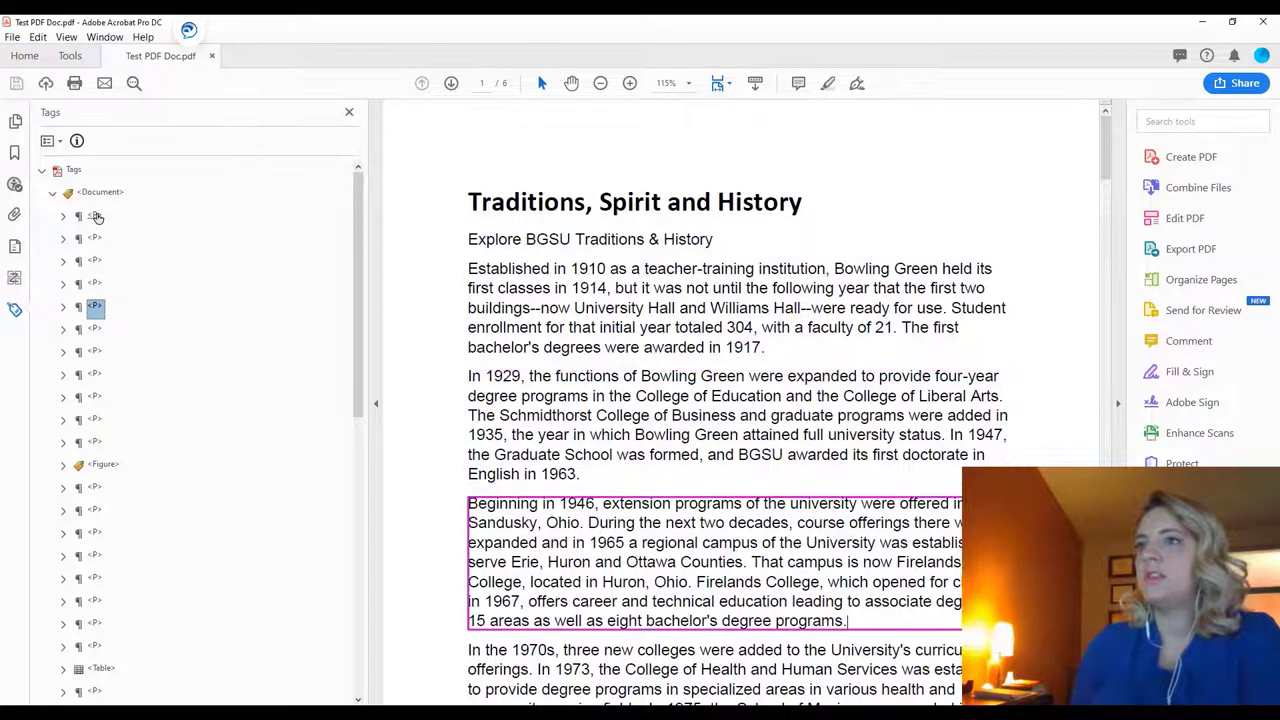
pyautogui.press('Down')
pyautogui.press('Down')
pyautogui.press('Down')
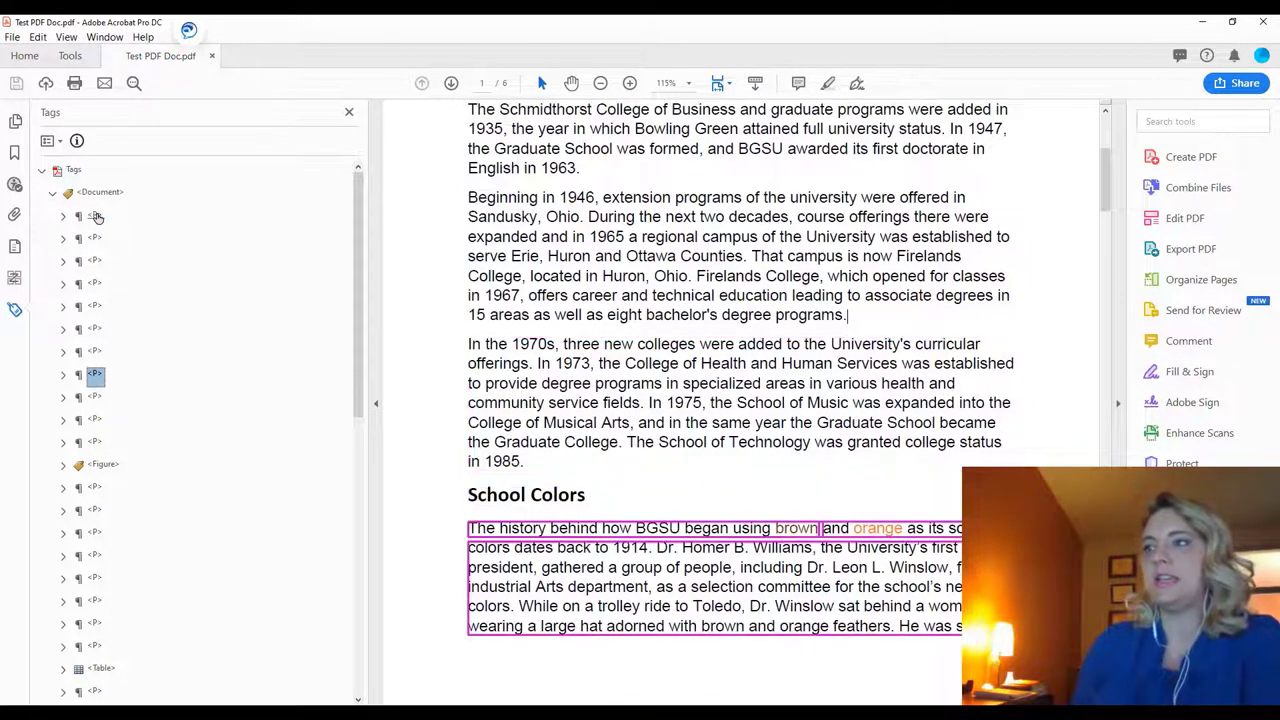
pyautogui.press('Down')
pyautogui.press('Up')
pyautogui.press('Up')
pyautogui.press('Up')
pyautogui.press('Up')
pyautogui.press('Up')
pyautogui.press('Up')
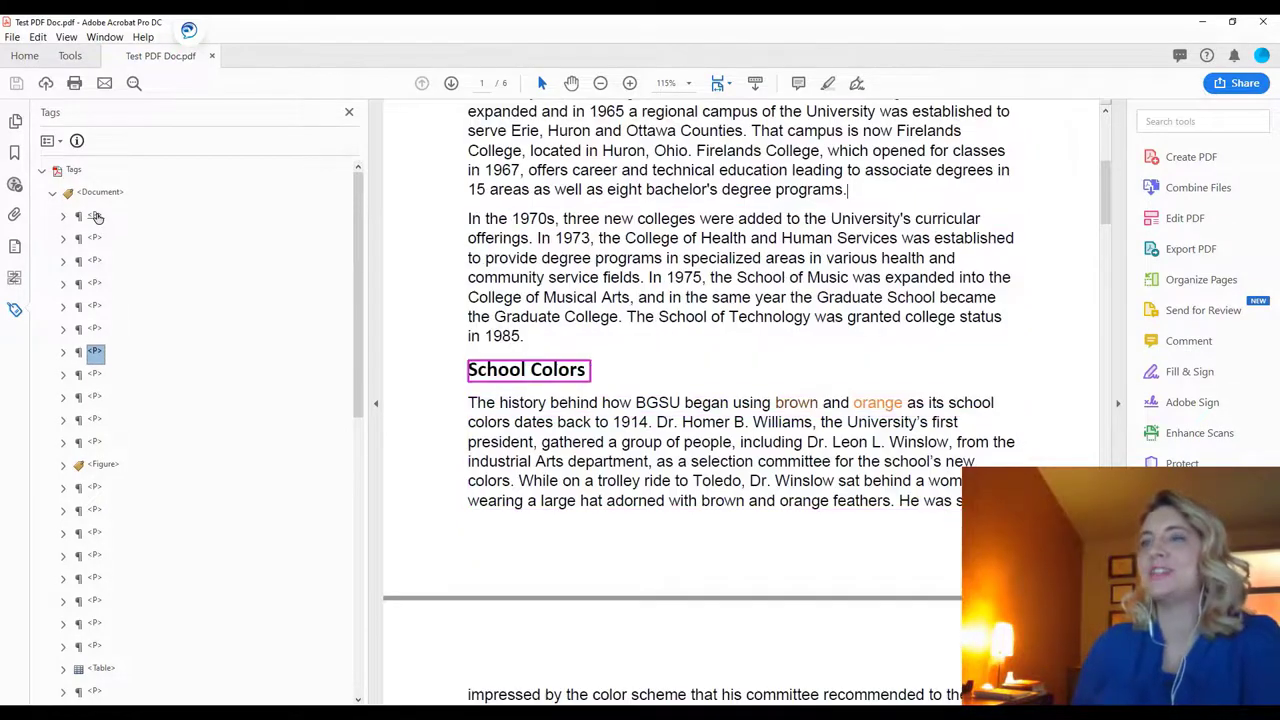
pyautogui.press('Up')
pyautogui.press('Up')
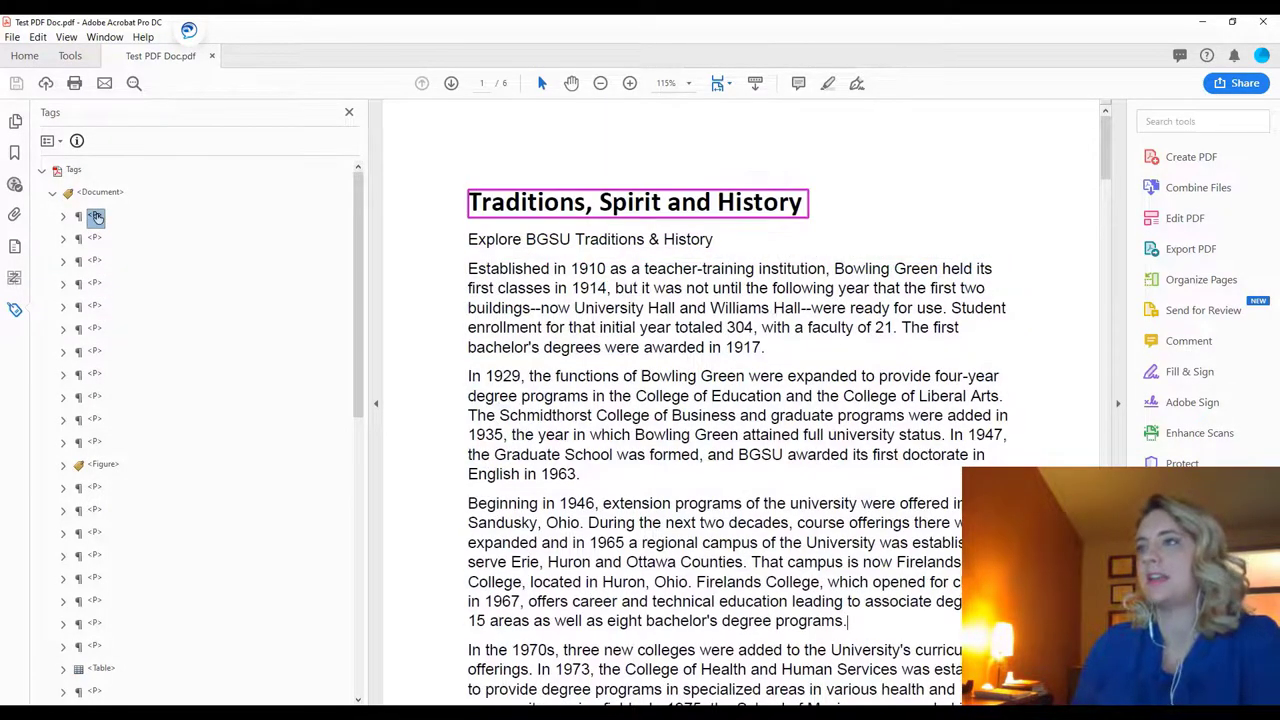
pyautogui.press('Down')
pyautogui.press('Down')
pyautogui.press('Down')
pyautogui.press('Up')
pyautogui.press('Up')
pyautogui.press('Up')
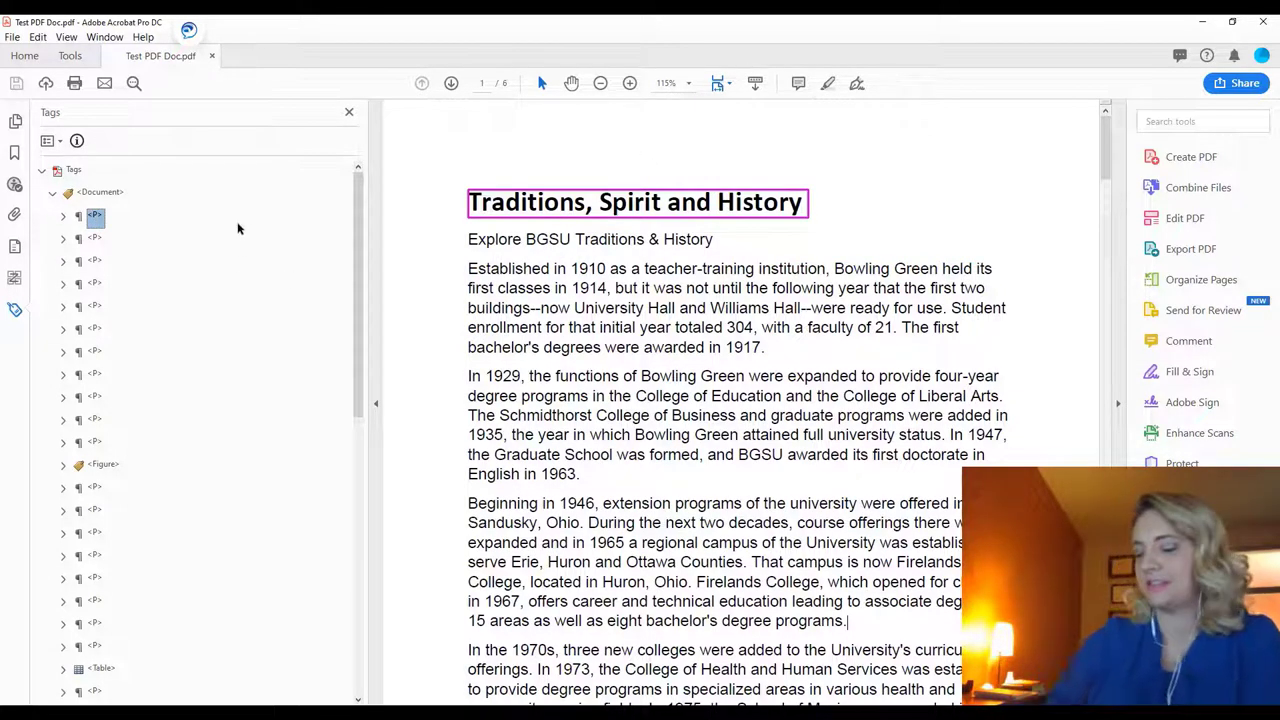
pyautogui.press('Down')
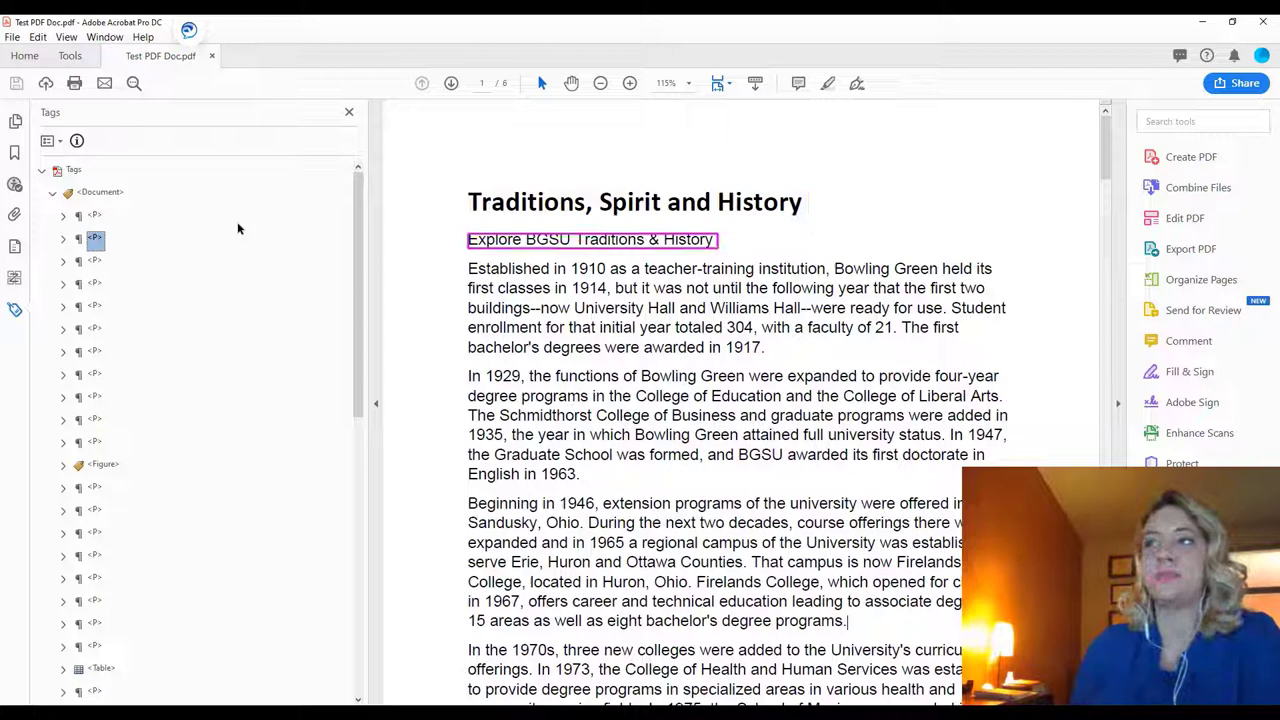
pyautogui.press('Down')
pyautogui.press('Down')
pyautogui.press('Down')
pyautogui.press('Down')
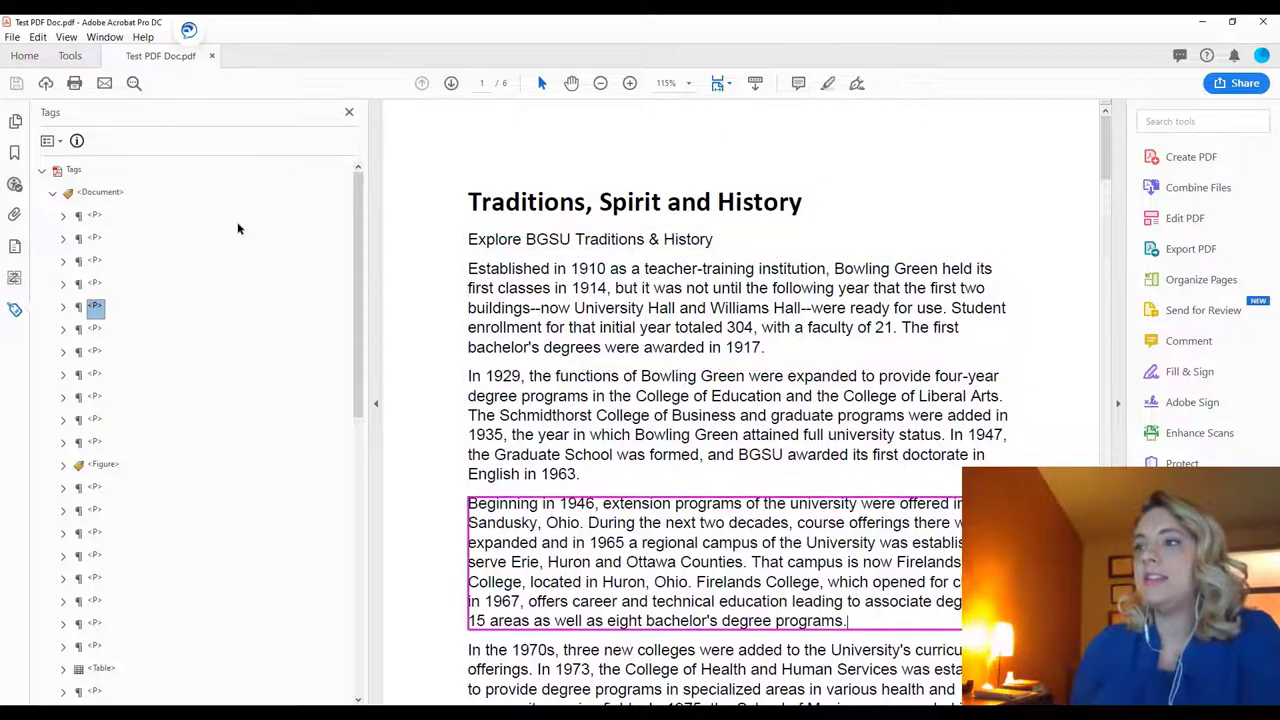
pyautogui.press('Up')
pyautogui.press('Up')
pyautogui.press('Up')
pyautogui.press('Up')
pyautogui.press('Up')
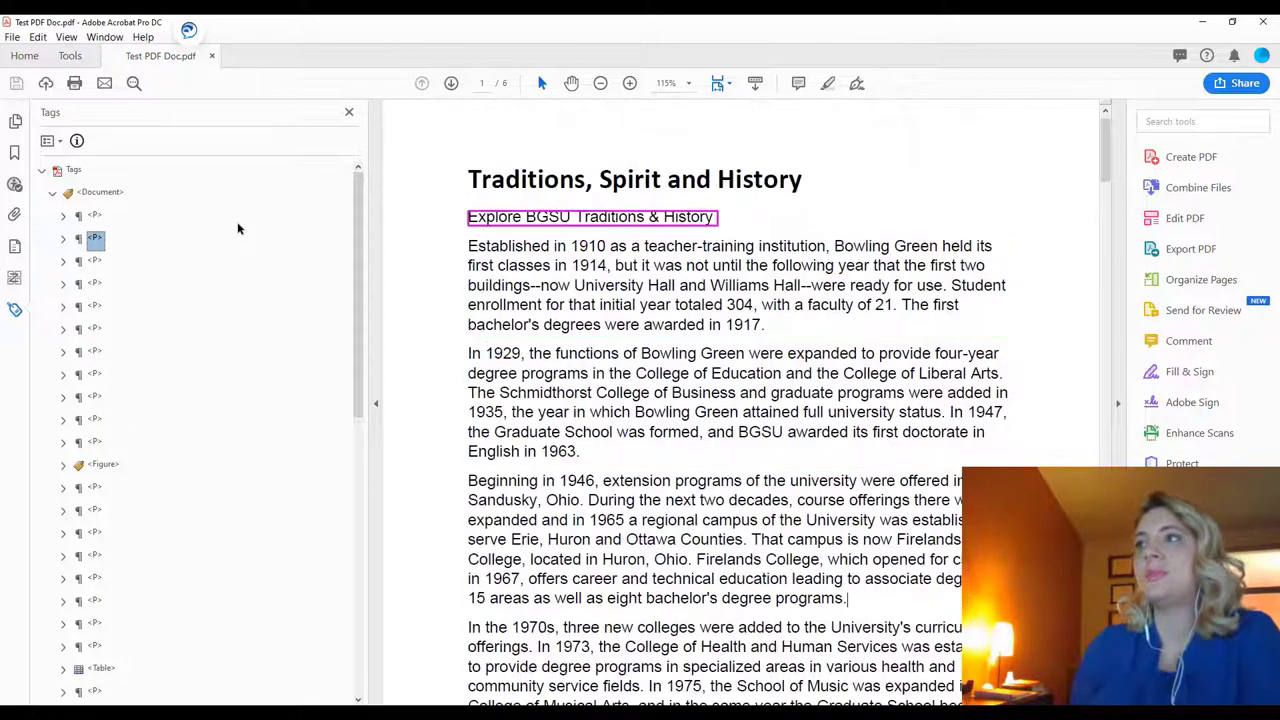
pyautogui.press('Down')
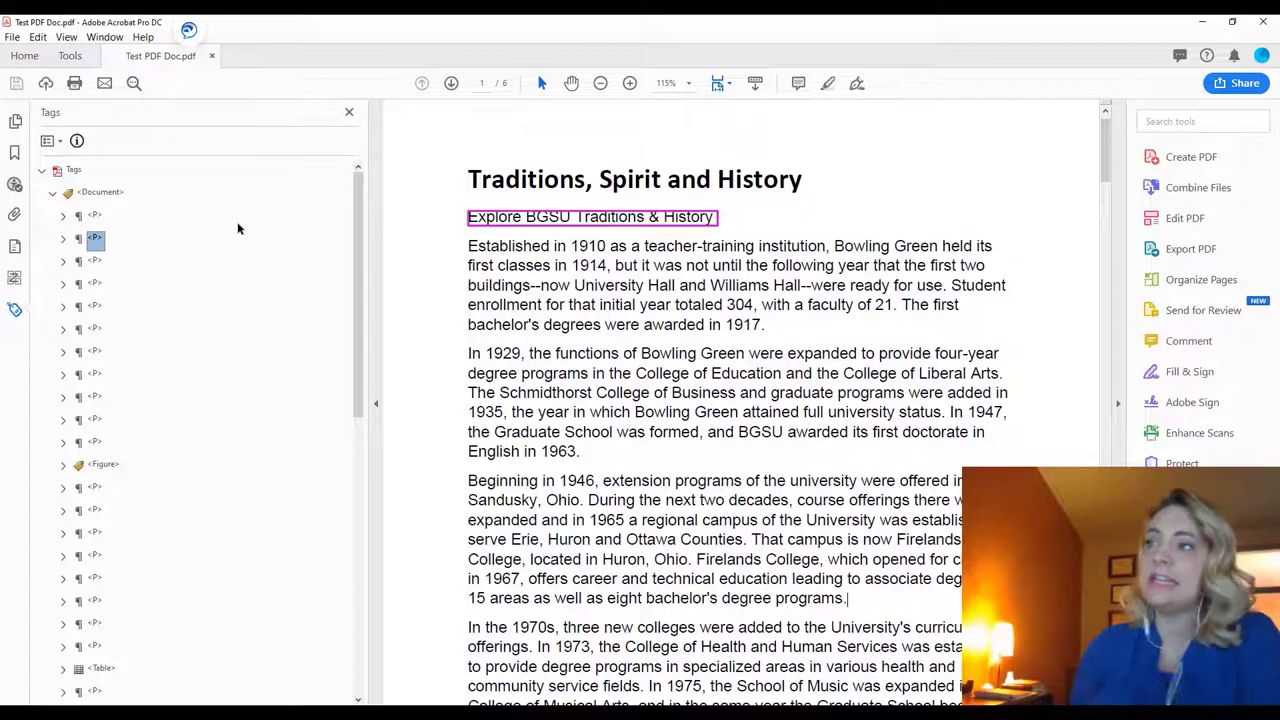
pyautogui.press('Down')
pyautogui.press('Up')
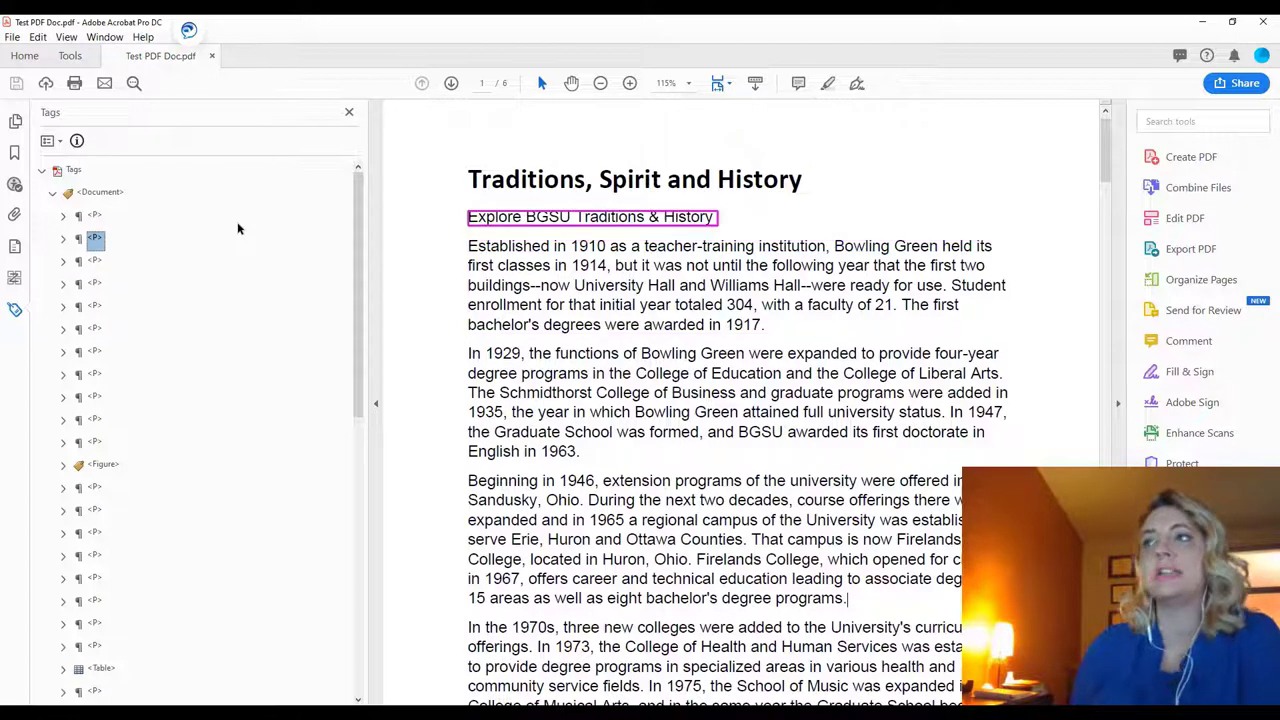
pyautogui.press('Down')
pyautogui.press('Down')
pyautogui.press('Down')
pyautogui.press('Down')
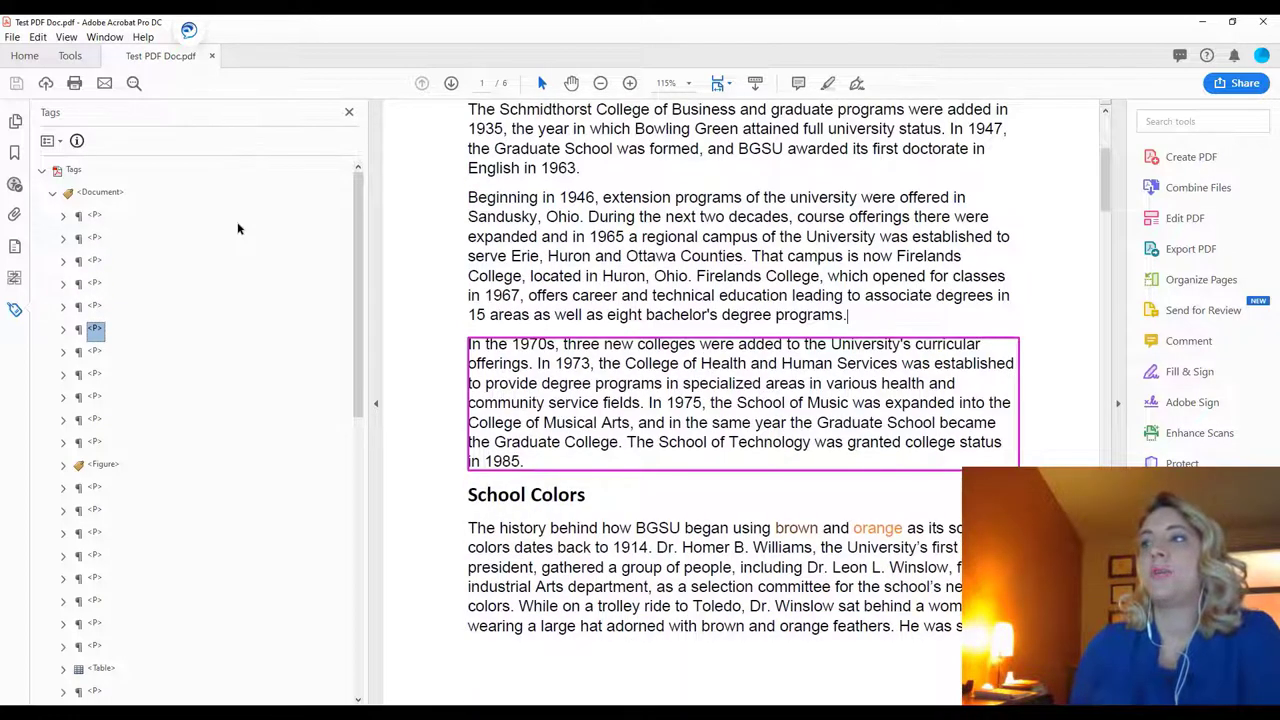
pyautogui.press('Up')
pyautogui.press('Up')
pyautogui.press('Up')
pyautogui.press('Up')
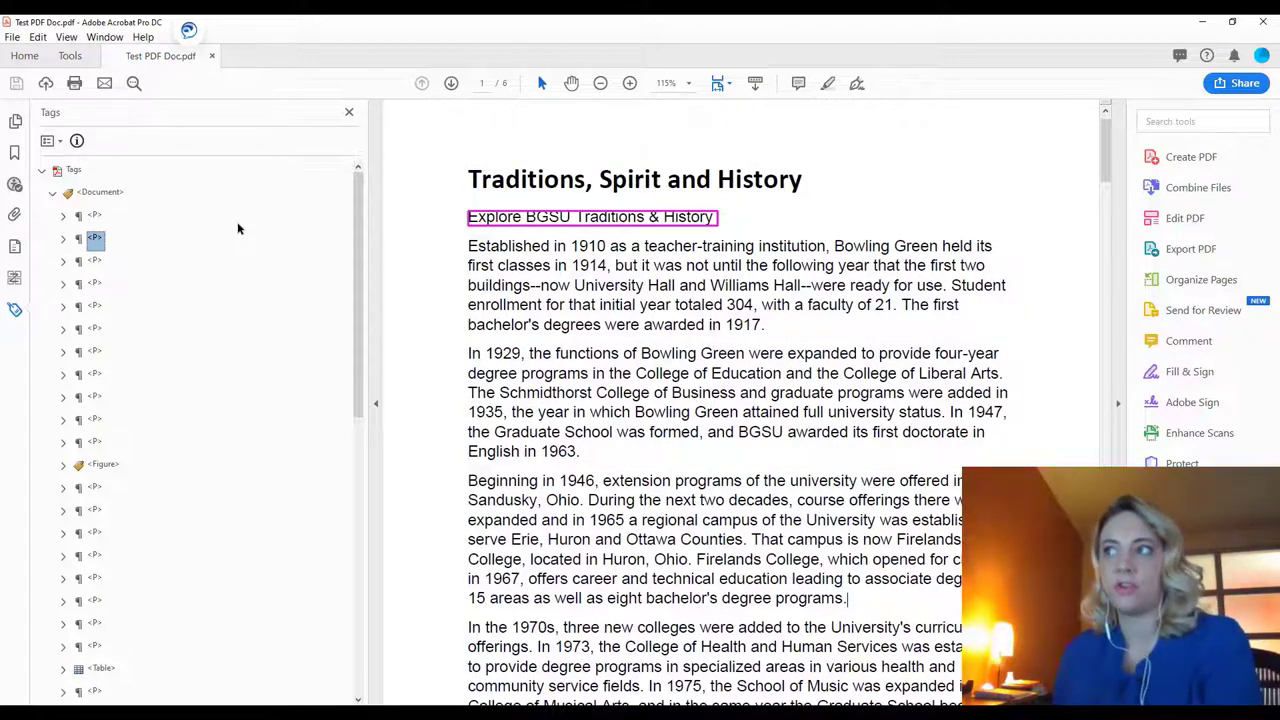
pyautogui.press('Up')
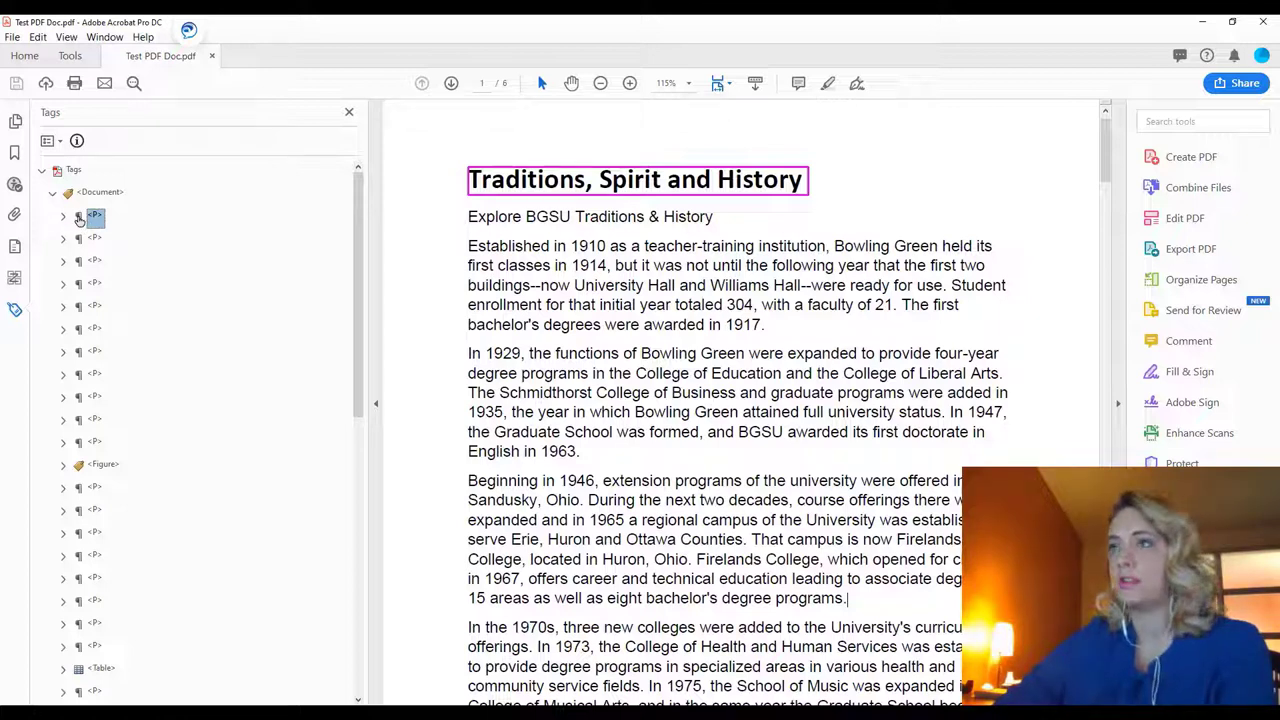
# Change the document title's tag type to Heading Level 1 (H1) in its properties
pyautogui.rightClick(80, 219)
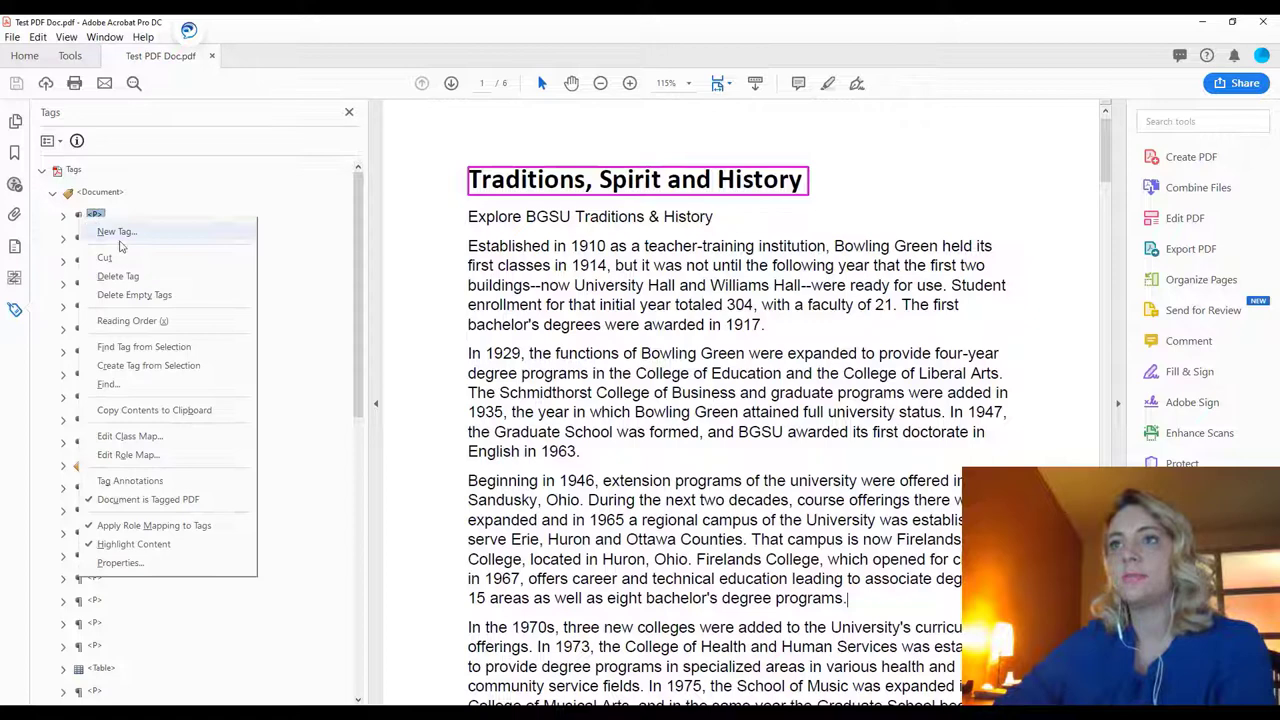
pyautogui.click(138, 565)
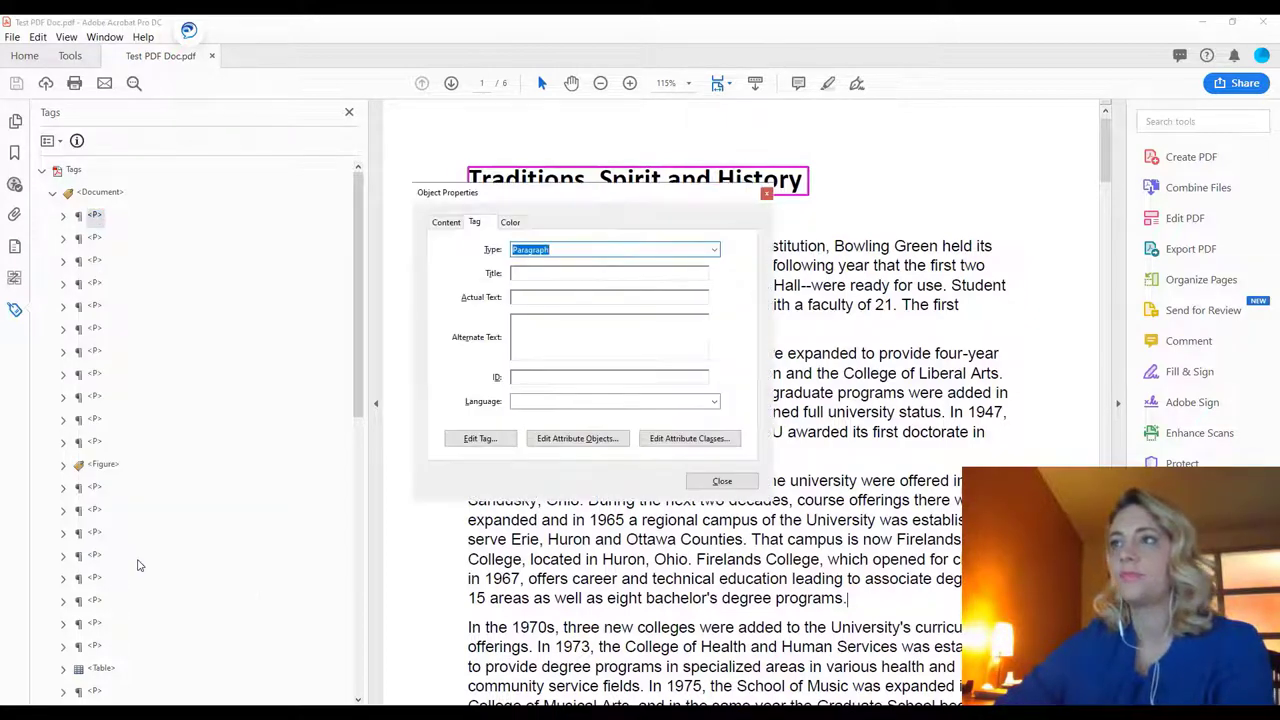
pyautogui.moveTo(574, 192); pyautogui.dragTo(772, 250)
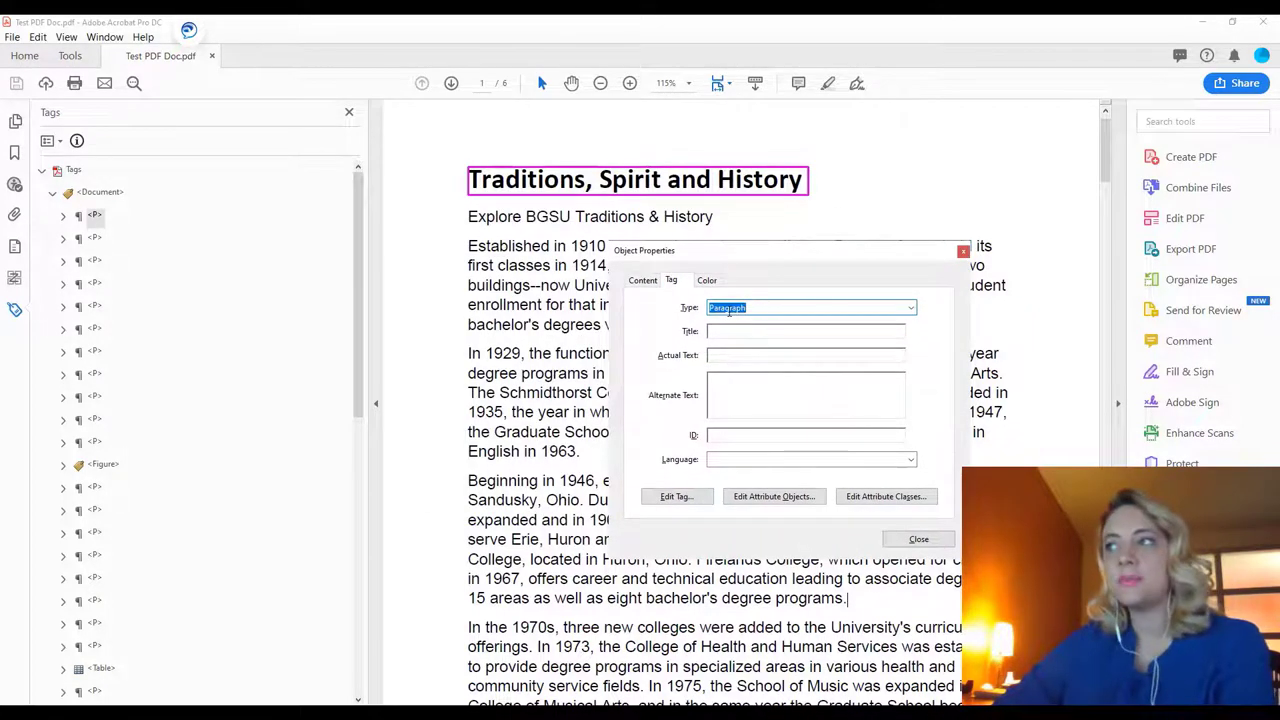
pyautogui.click(911, 309)
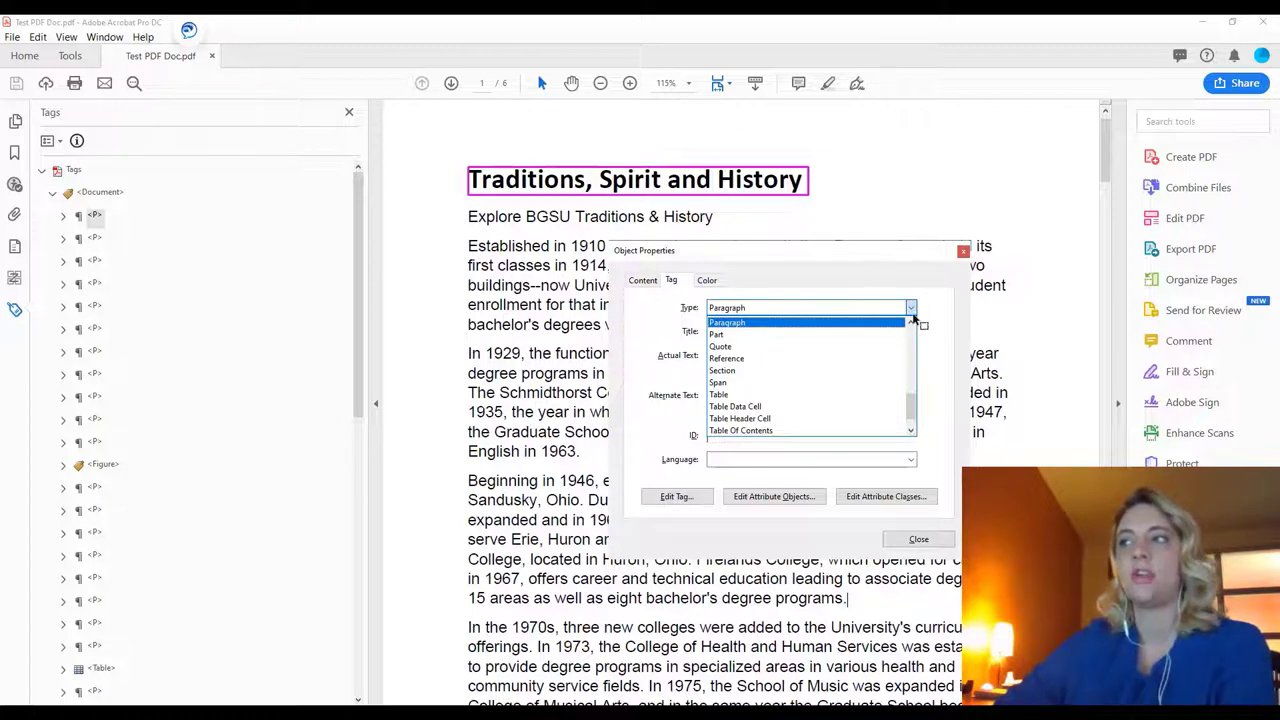
pyautogui.scroll(-1, 834, 345)
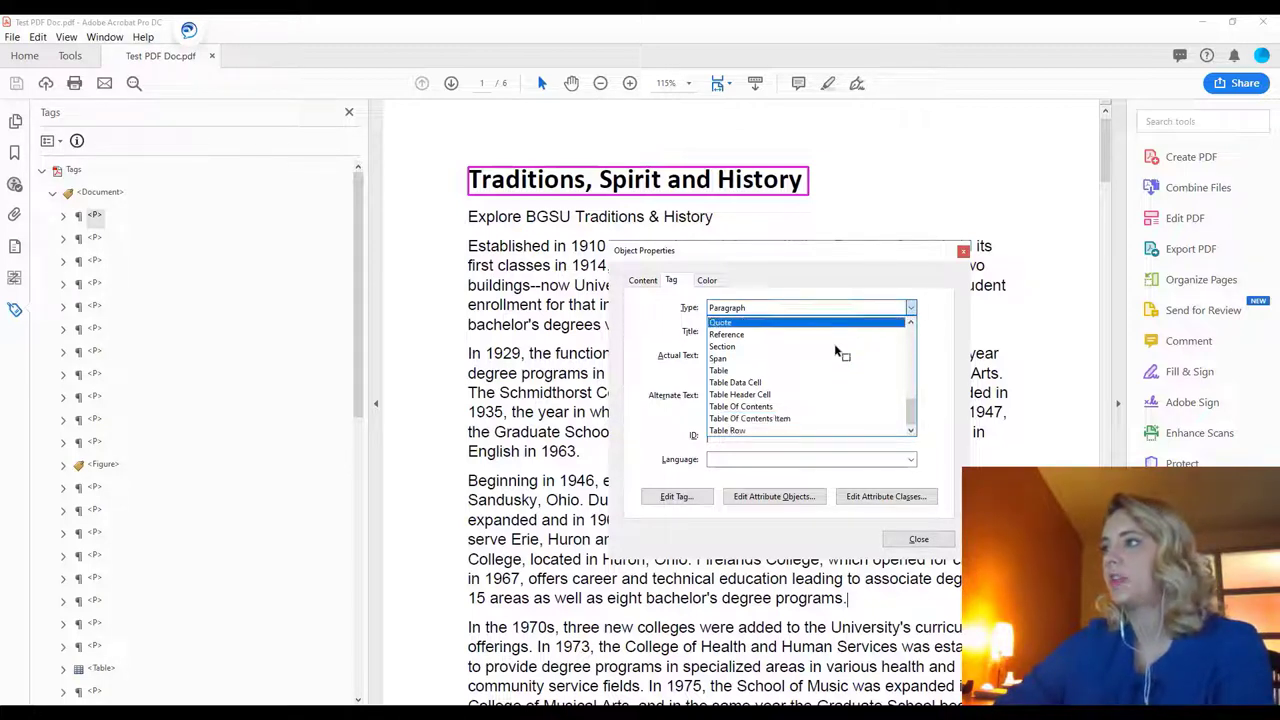
pyautogui.scroll(6, 834, 345)
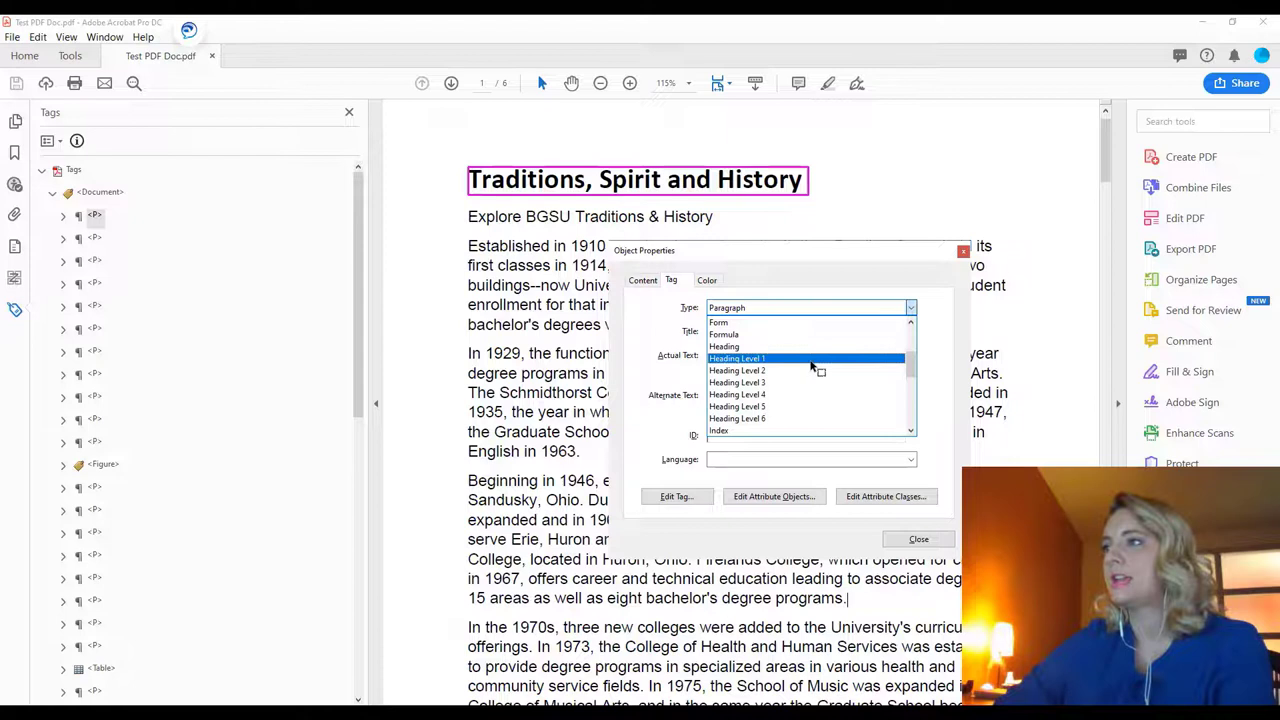
pyautogui.click(812, 366)
# Enter 'Traditions, Spirit, and History' as the H1's title and actual text
pyautogui.click(794, 327)
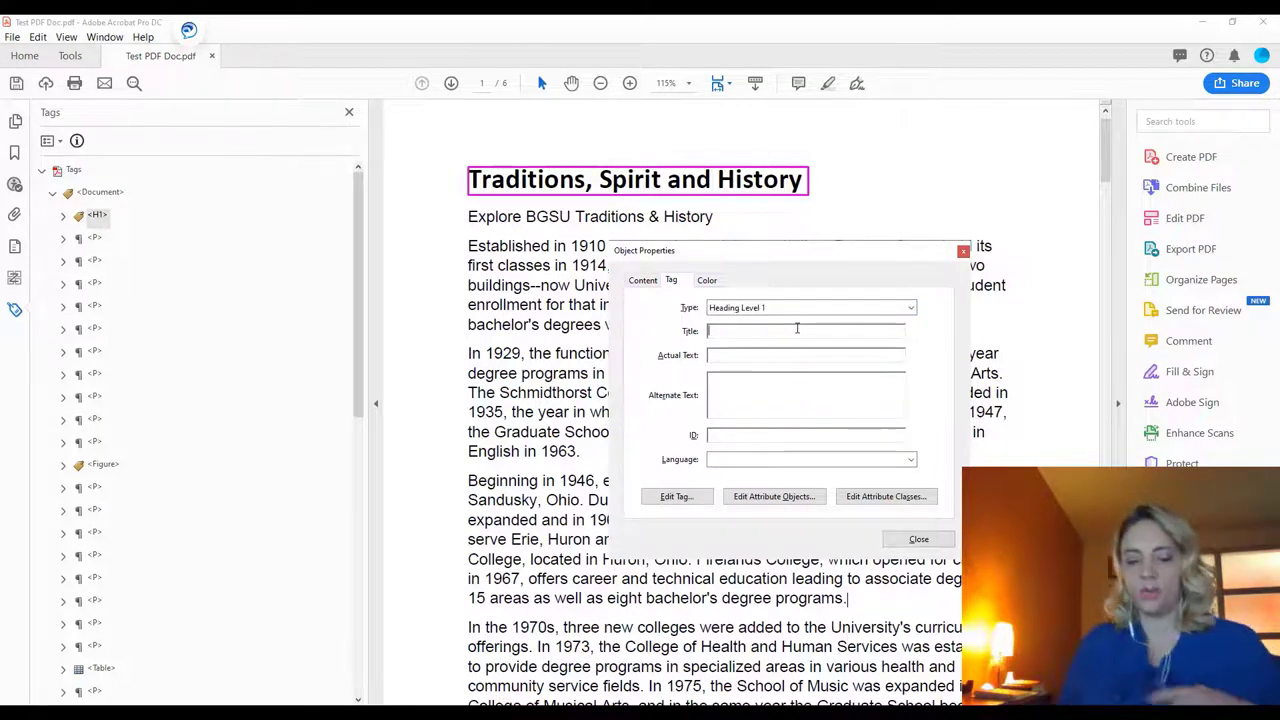
pyautogui.write('Tr')
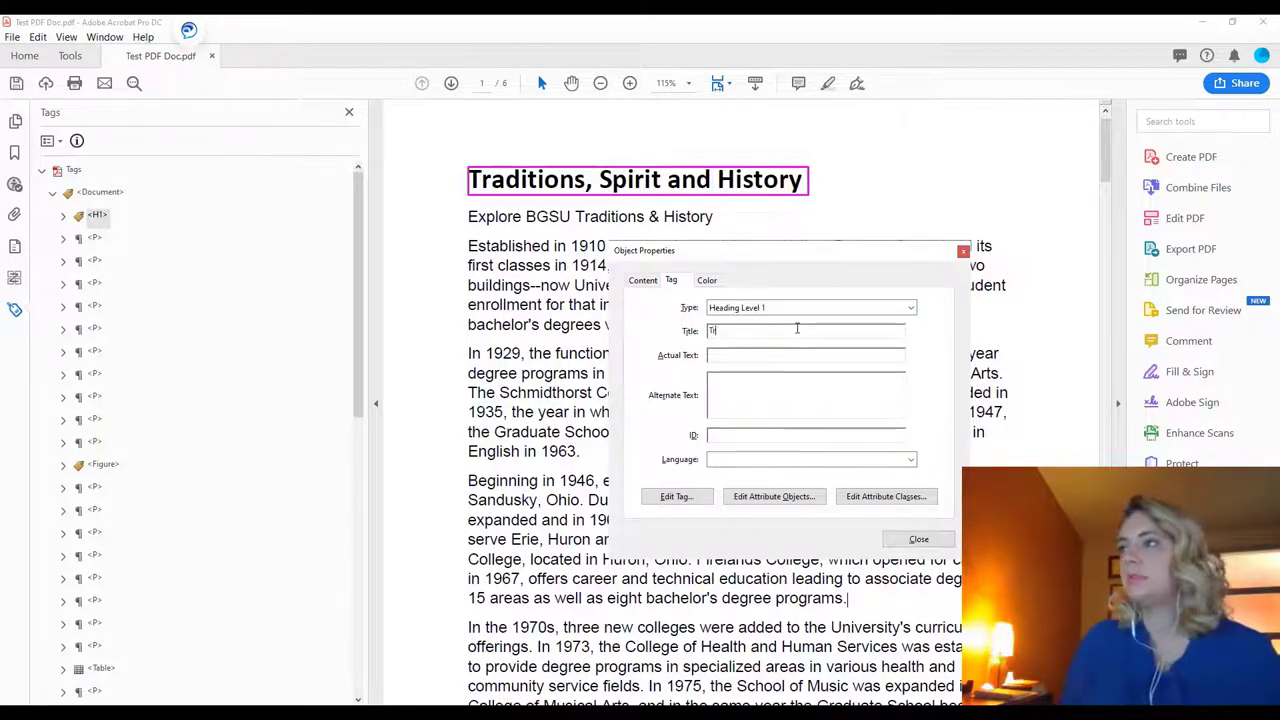
pyautogui.write('aditions, Sp')
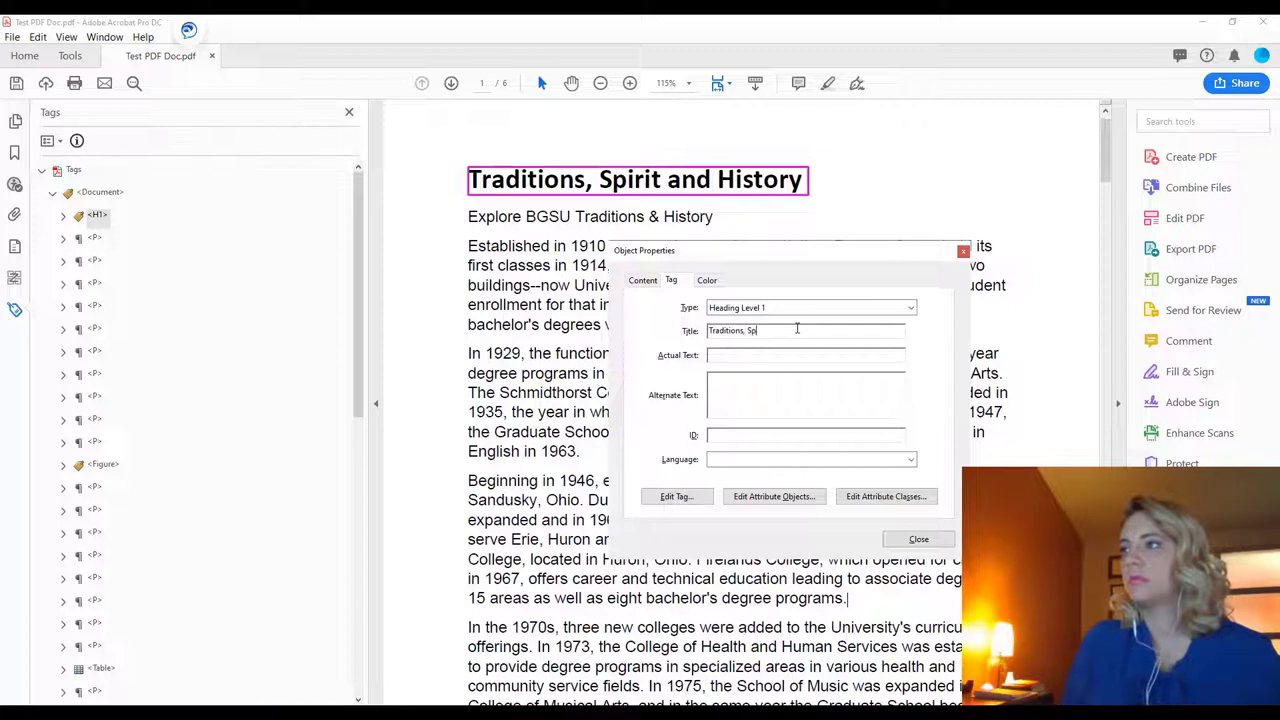
pyautogui.write('irit, and History')
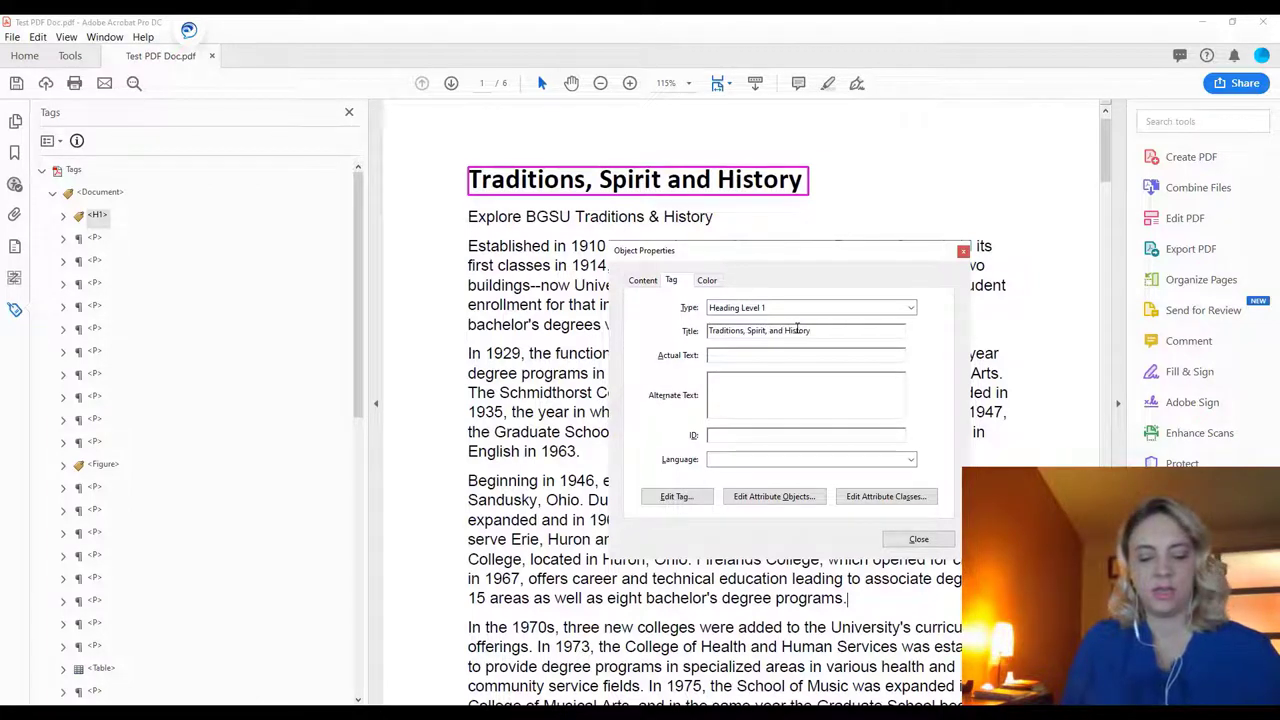
pyautogui.hotkey('ctrl', 'a')
pyautogui.hotkey('ctrl', 'c')
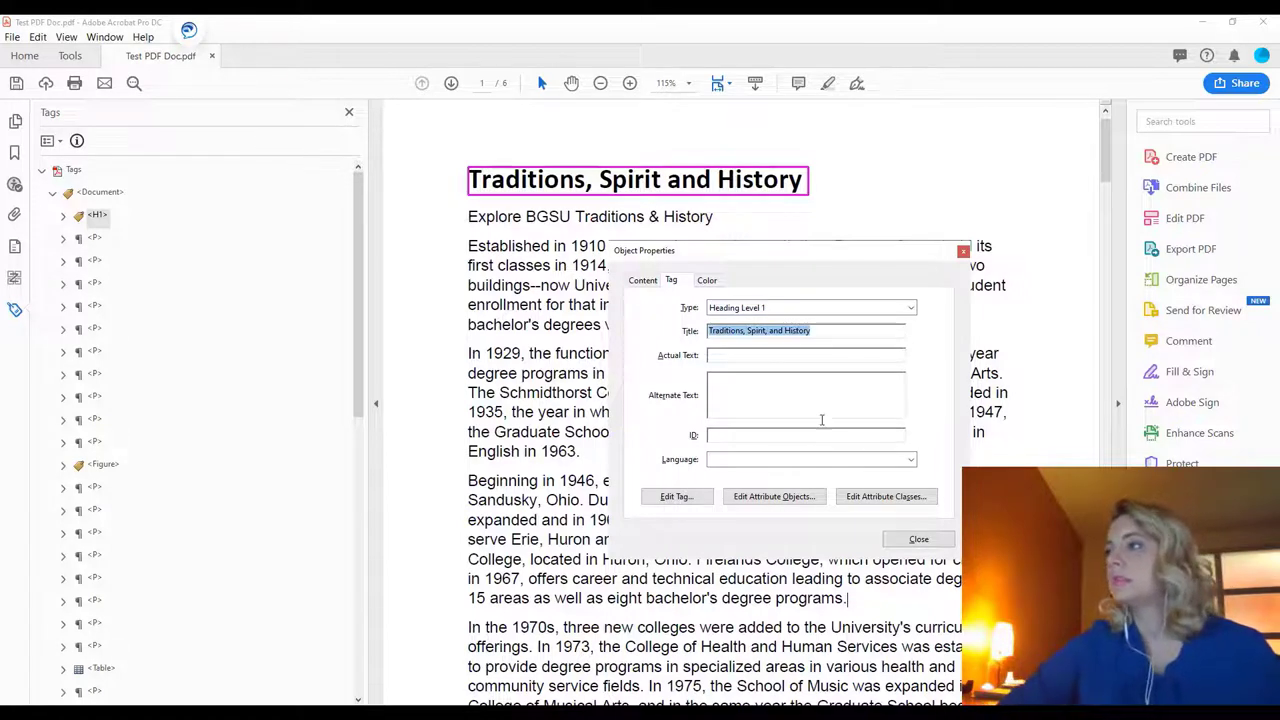
pyautogui.click(800, 358)
pyautogui.hotkey('ctrl', 'v')
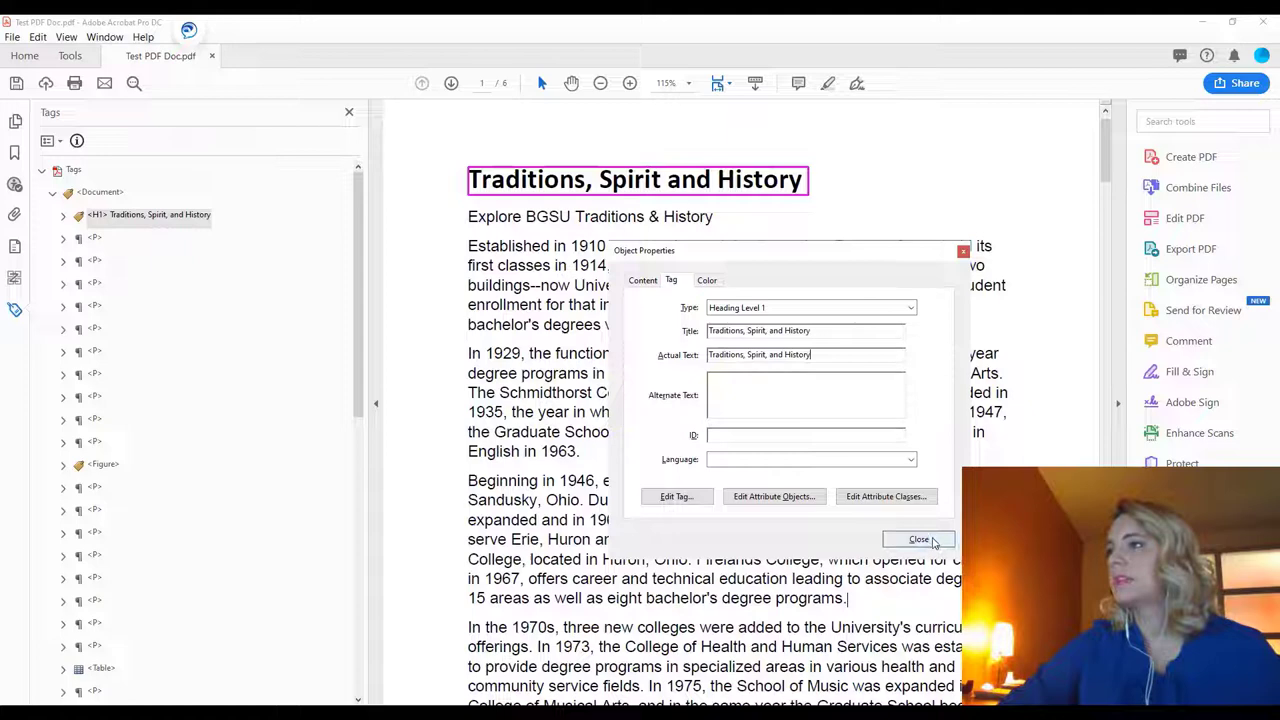
pyautogui.click(918, 540)
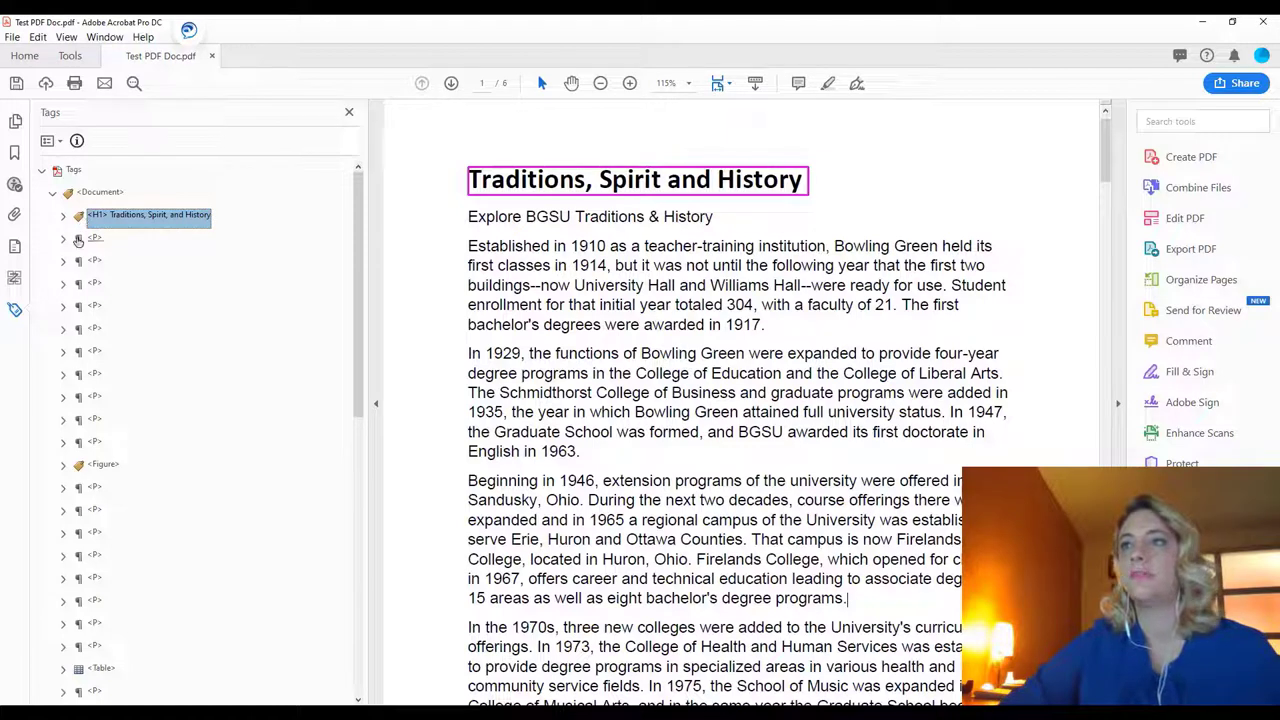
# Retag the Explore BGSU subheading's first P tag as Heading Level 2
pyautogui.click(78, 241)
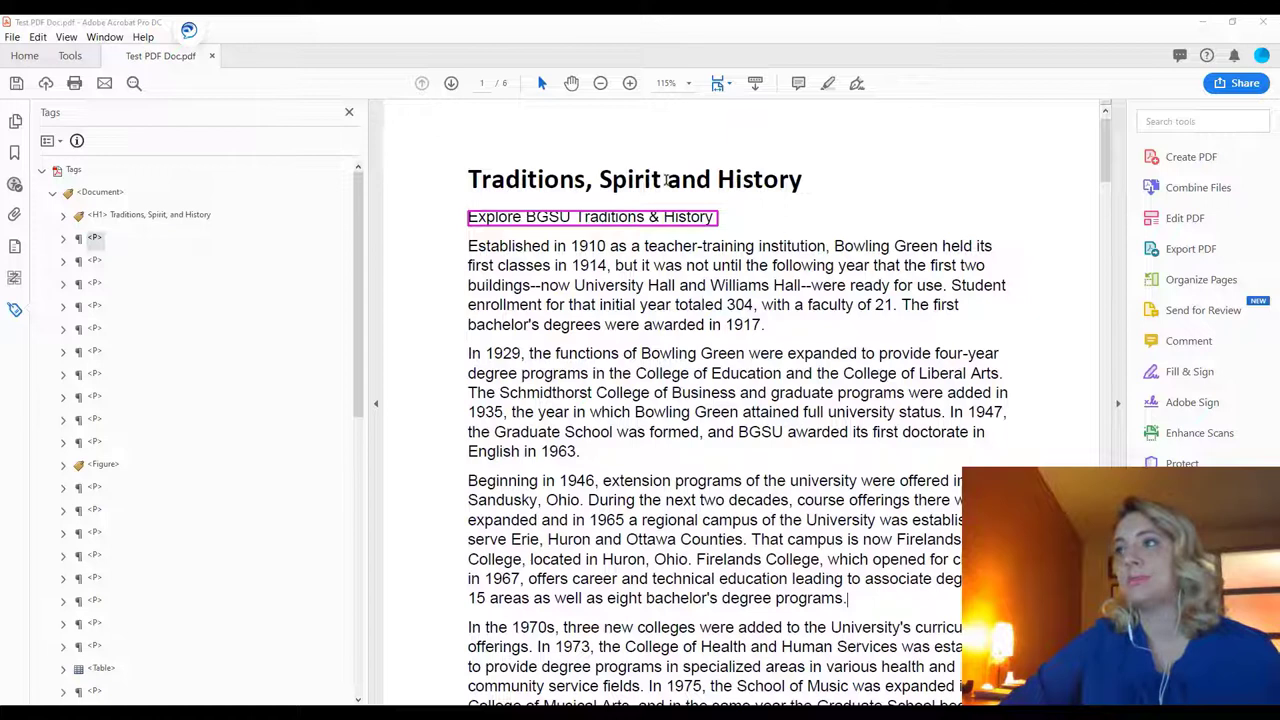
pyautogui.rightClick(79, 244)
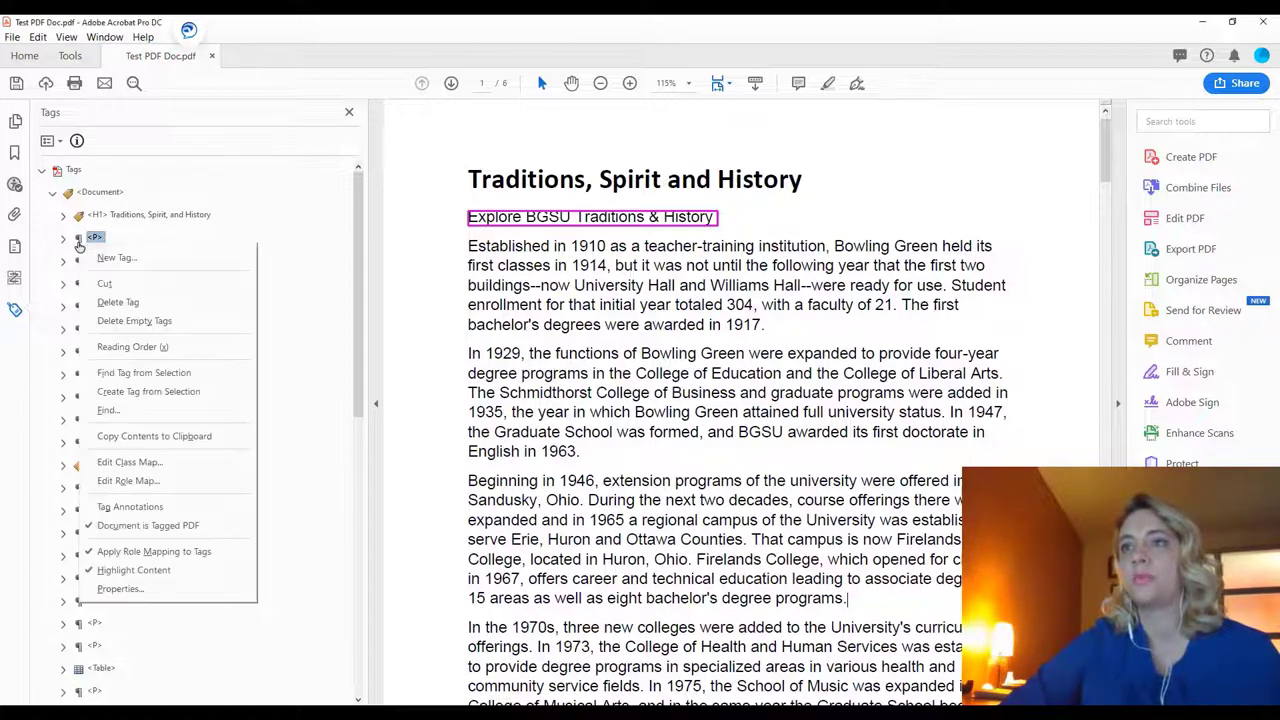
pyautogui.click(125, 591)
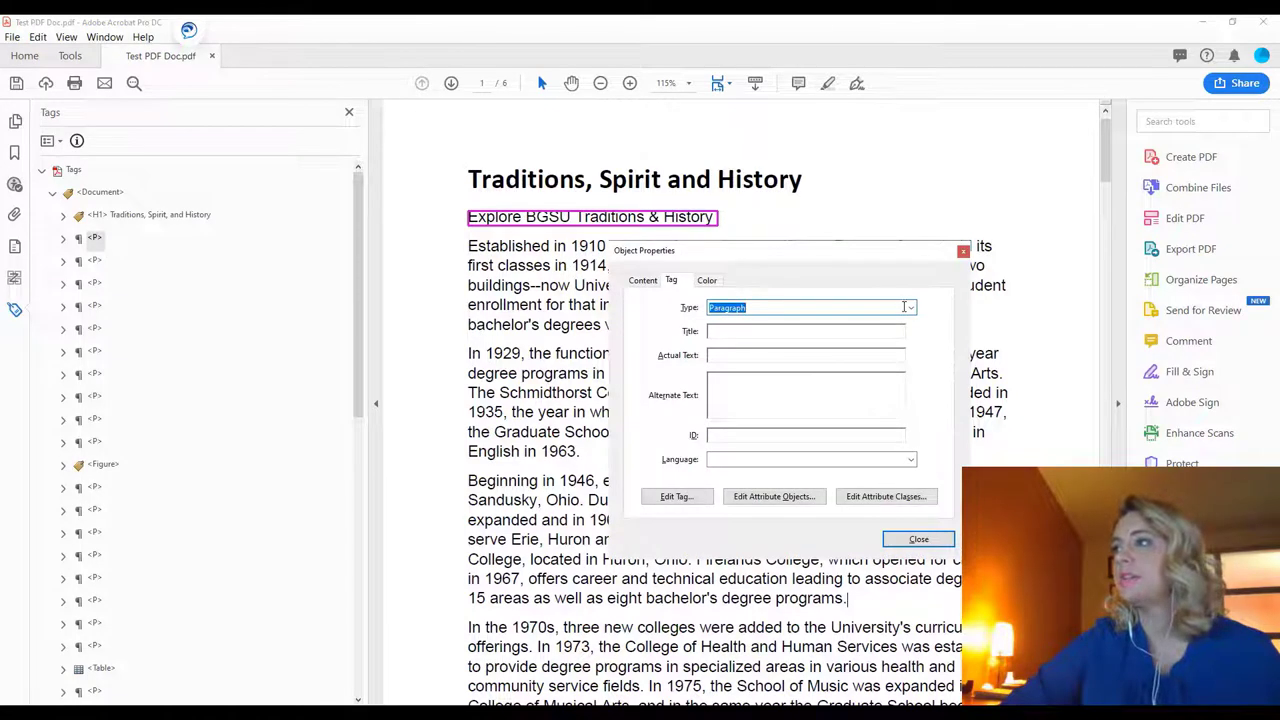
pyautogui.click(910, 307)
pyautogui.scroll(1, 801, 358)
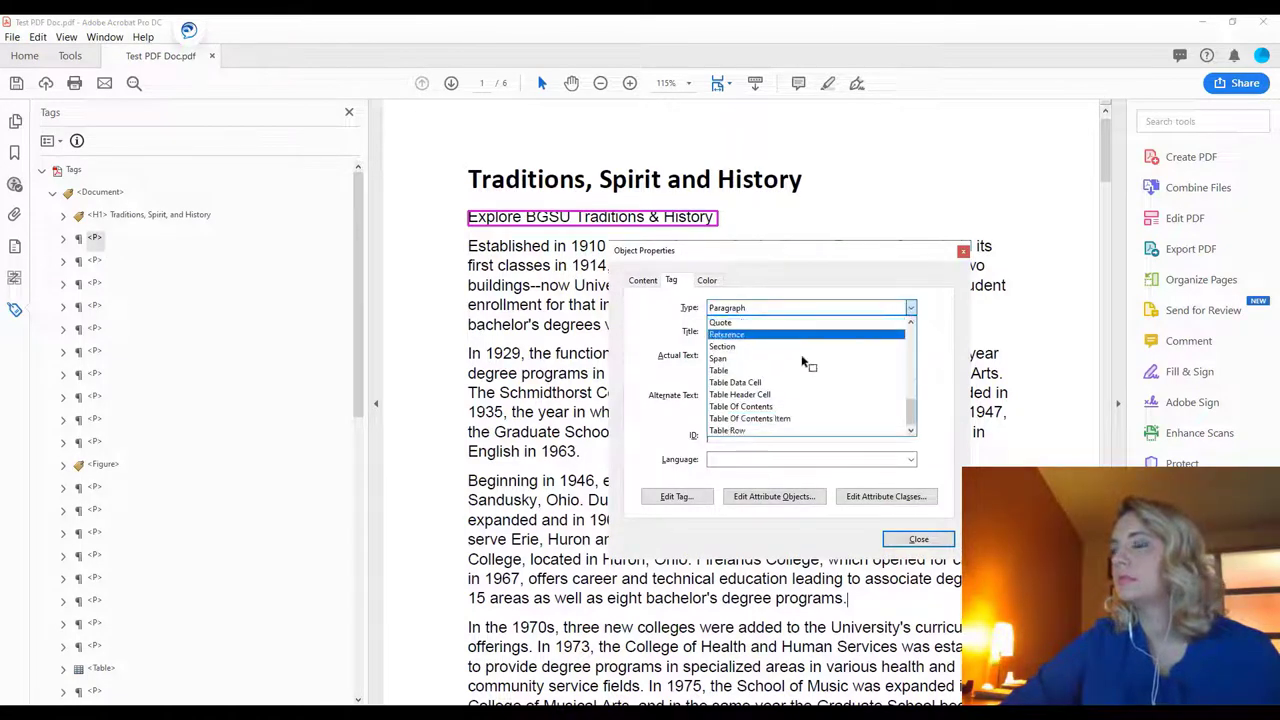
pyautogui.scroll(4, 801, 356)
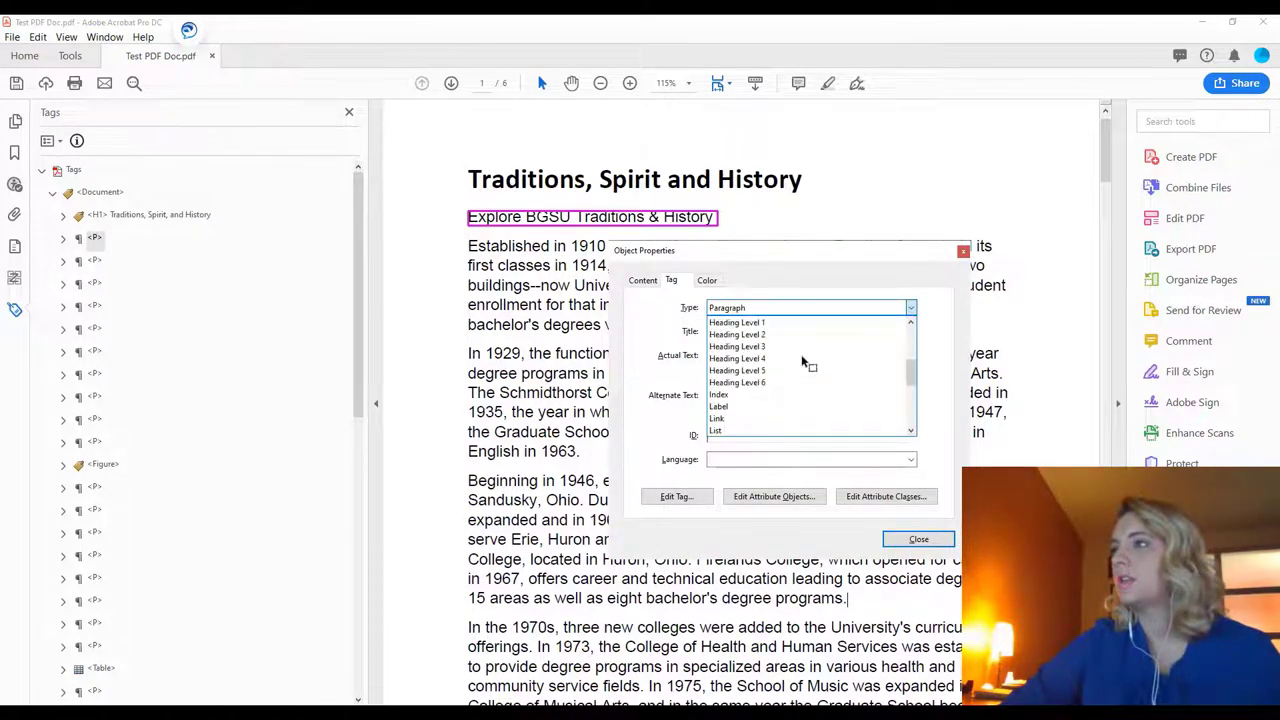
pyautogui.click(776, 336)
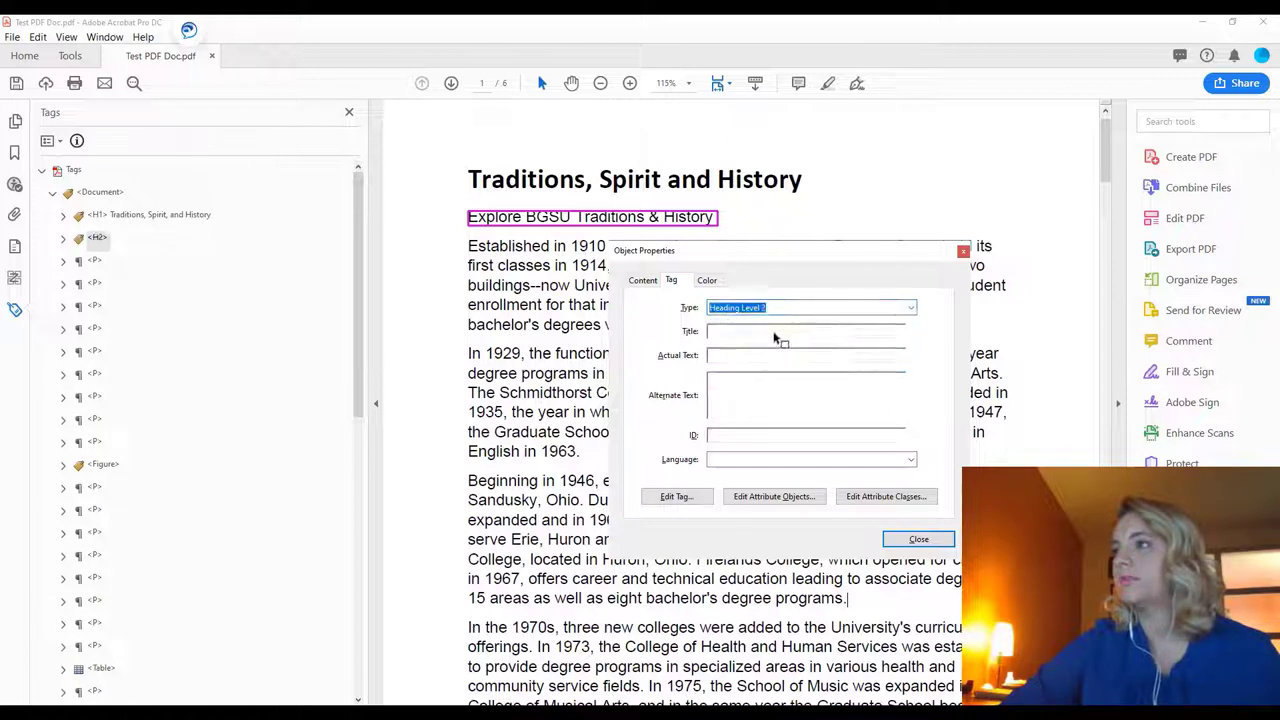
# Set the H2's title and actual text to 'Explore BGSU Traditions and History'
pyautogui.write('E')
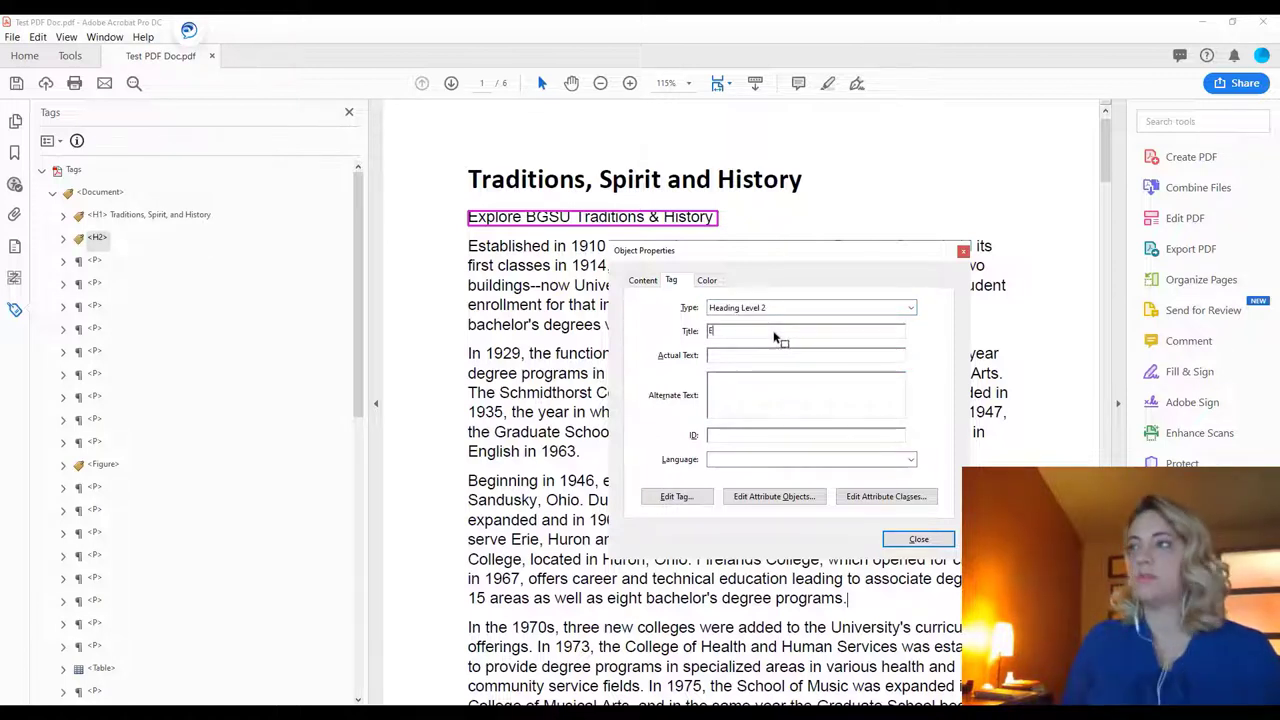
pyautogui.write('xplore B')
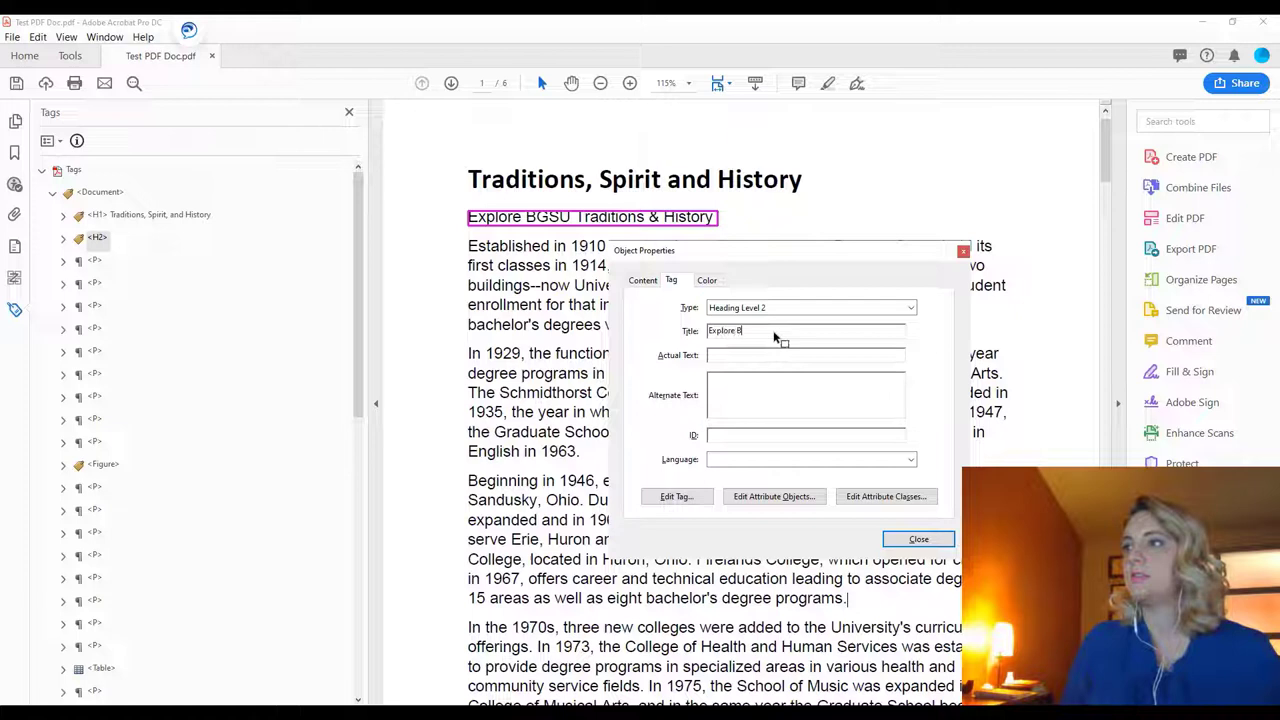
pyautogui.write('GSU Traditio')
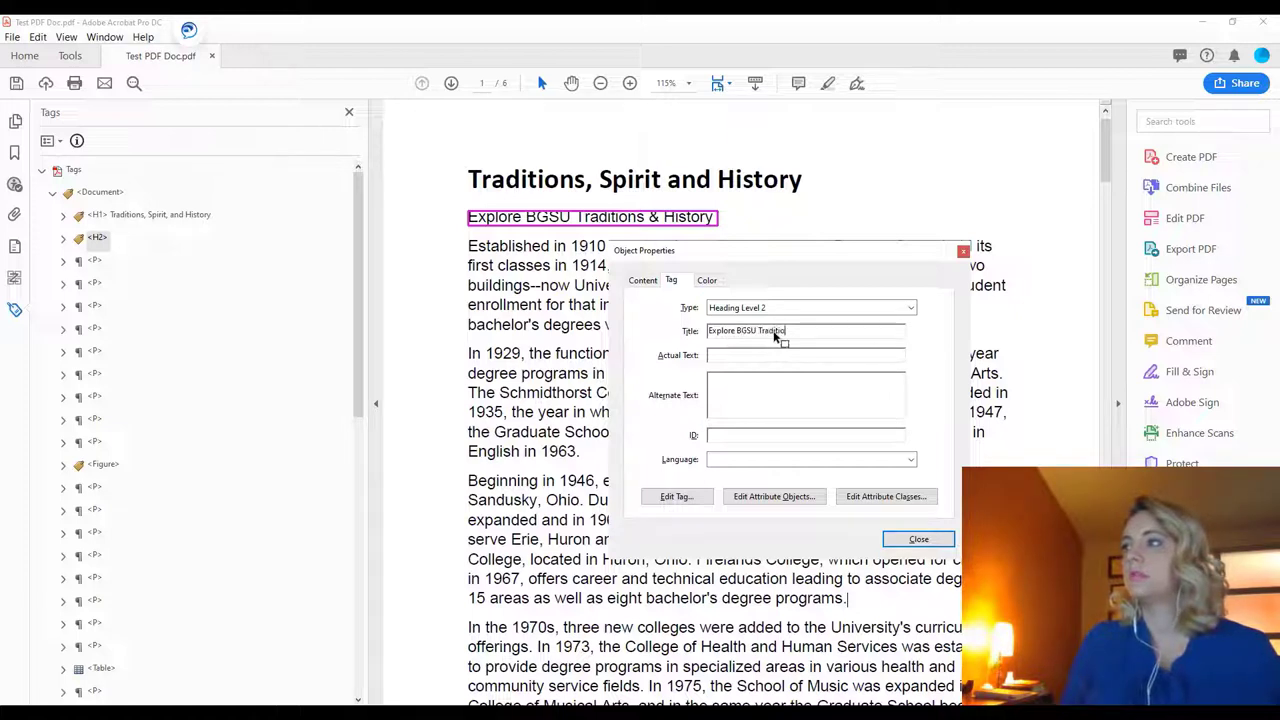
pyautogui.write('ns and History')
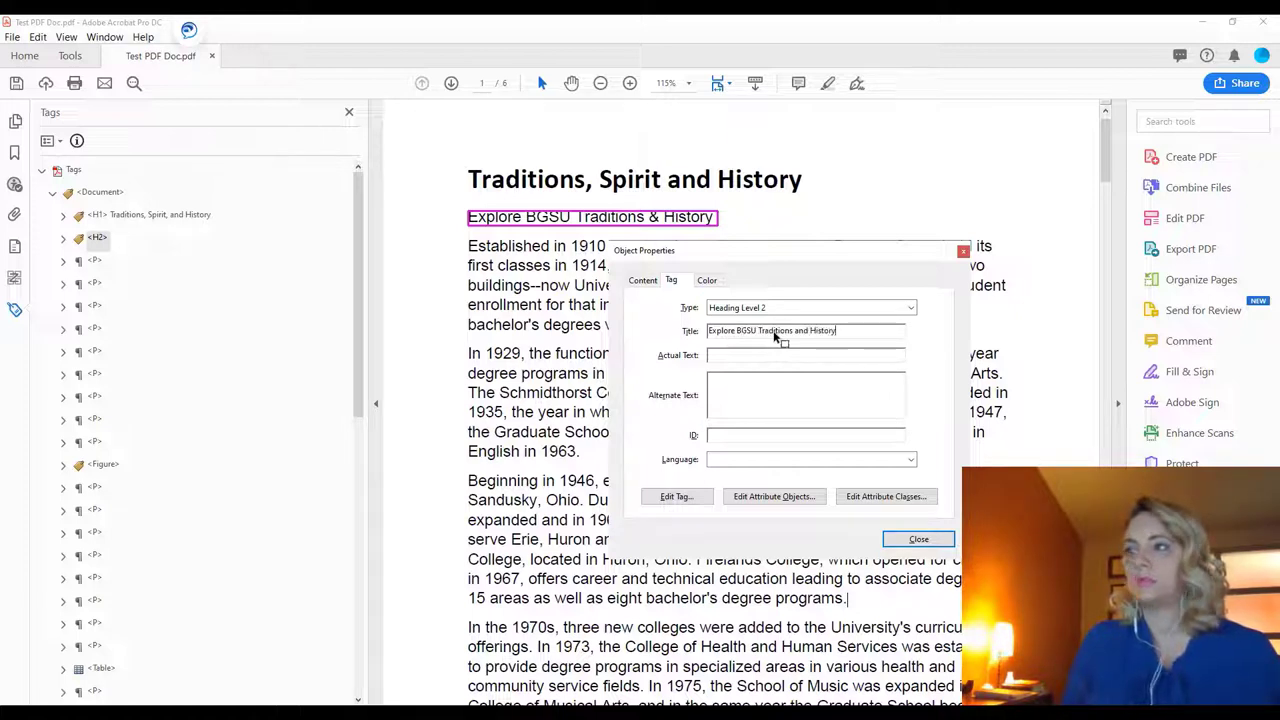
pyautogui.press('Return')
pyautogui.hotkey('ctrl', 'c')
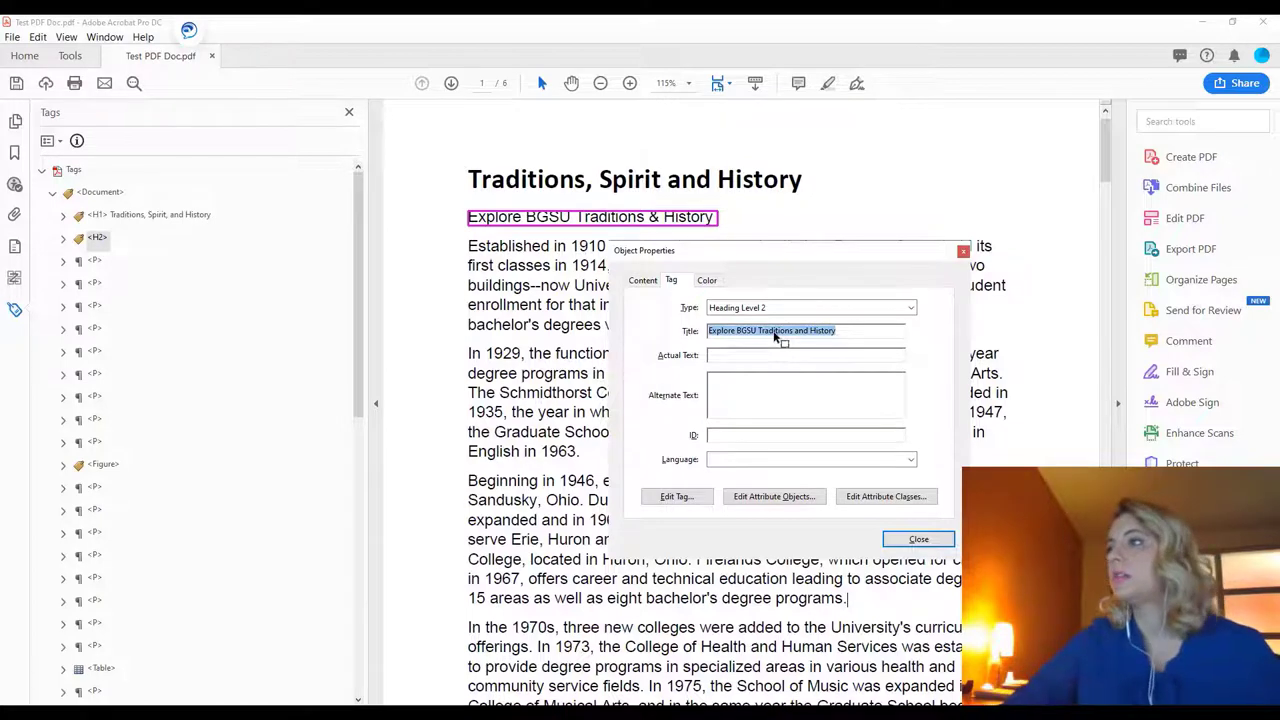
pyautogui.click(778, 355)
pyautogui.hotkey('ctrl', 'v')
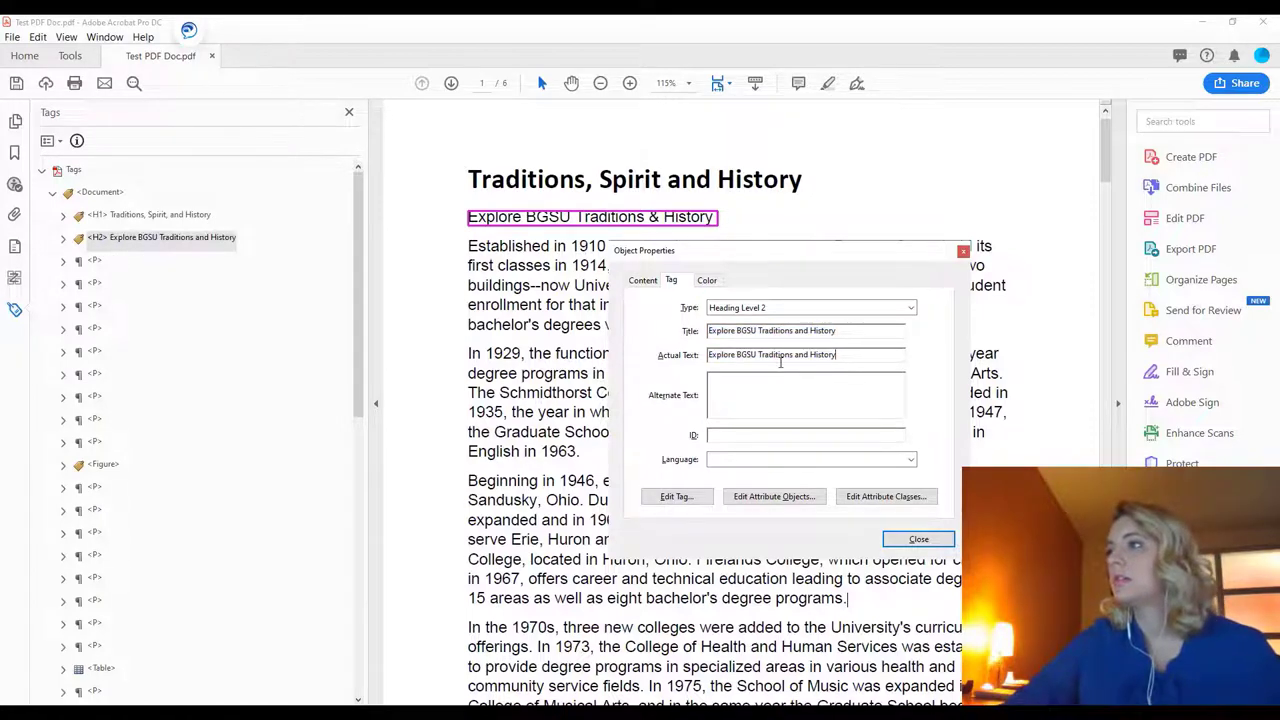
pyautogui.click(919, 540)
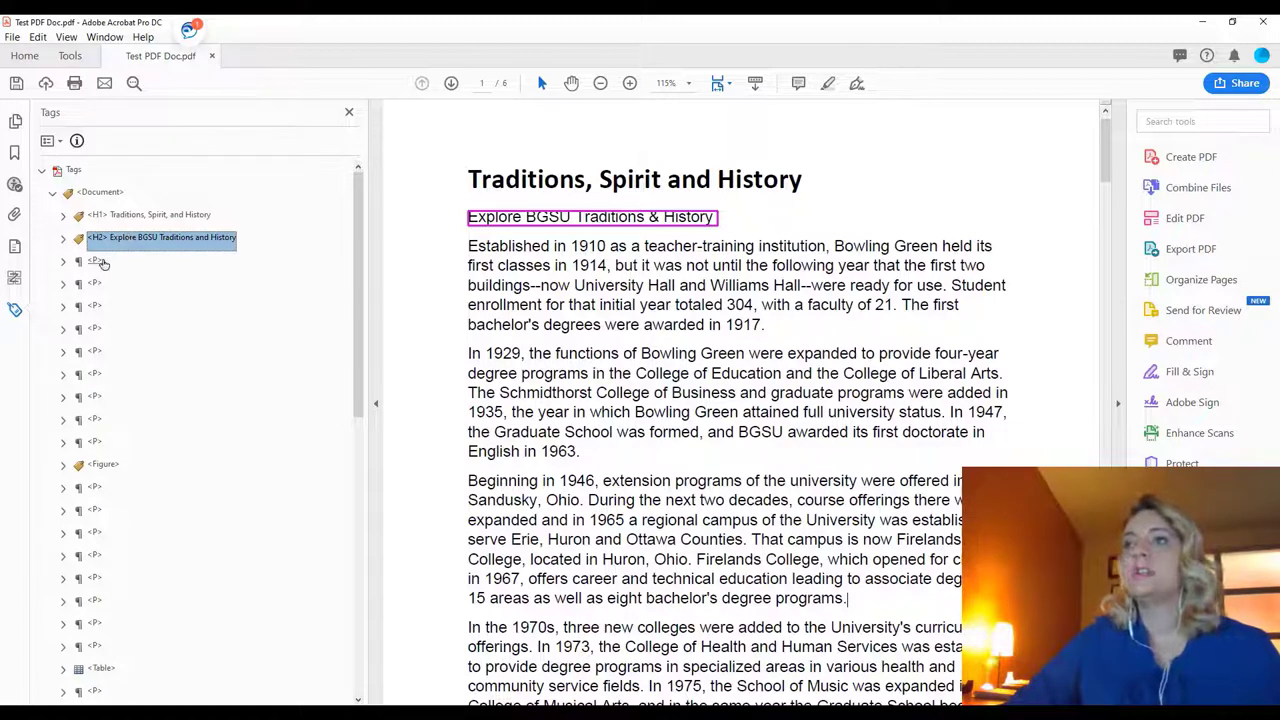
# Drag the first Explore BGSU paragraph and the 1929 paragraph tags under the H2 tag
pyautogui.click(96, 262)
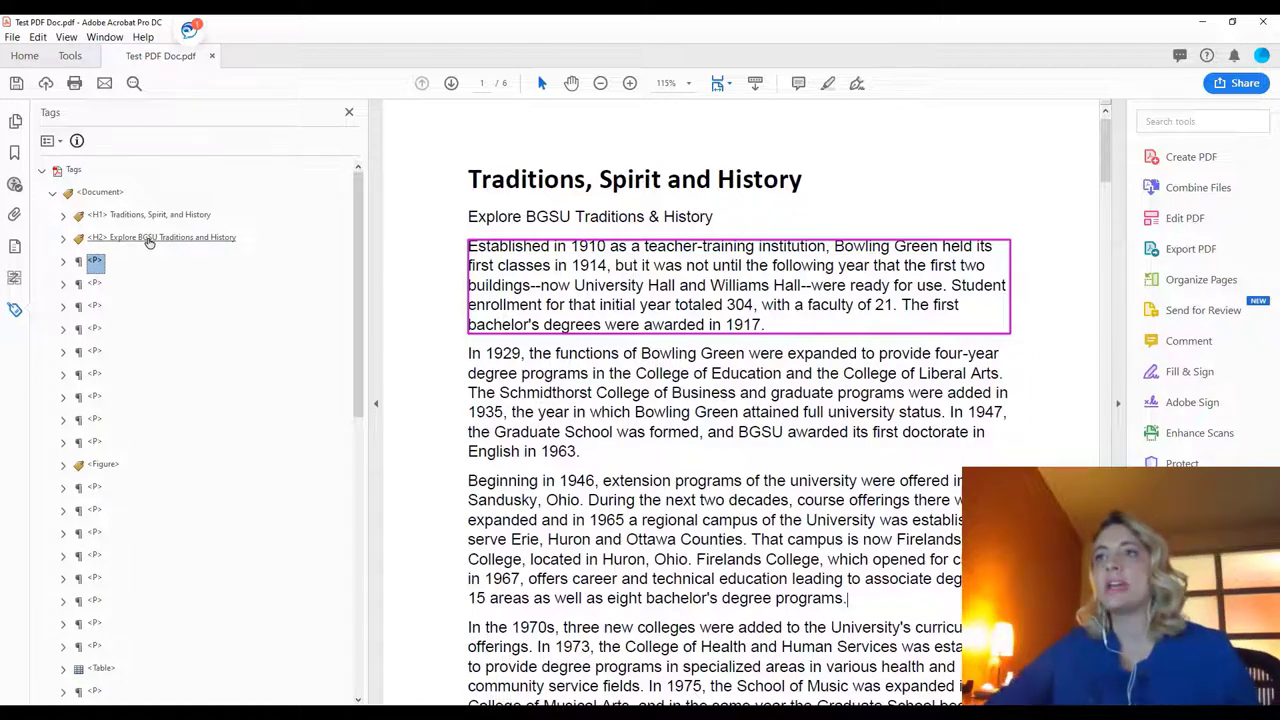
pyautogui.press('Down')
pyautogui.press('Down')
pyautogui.press('Down')
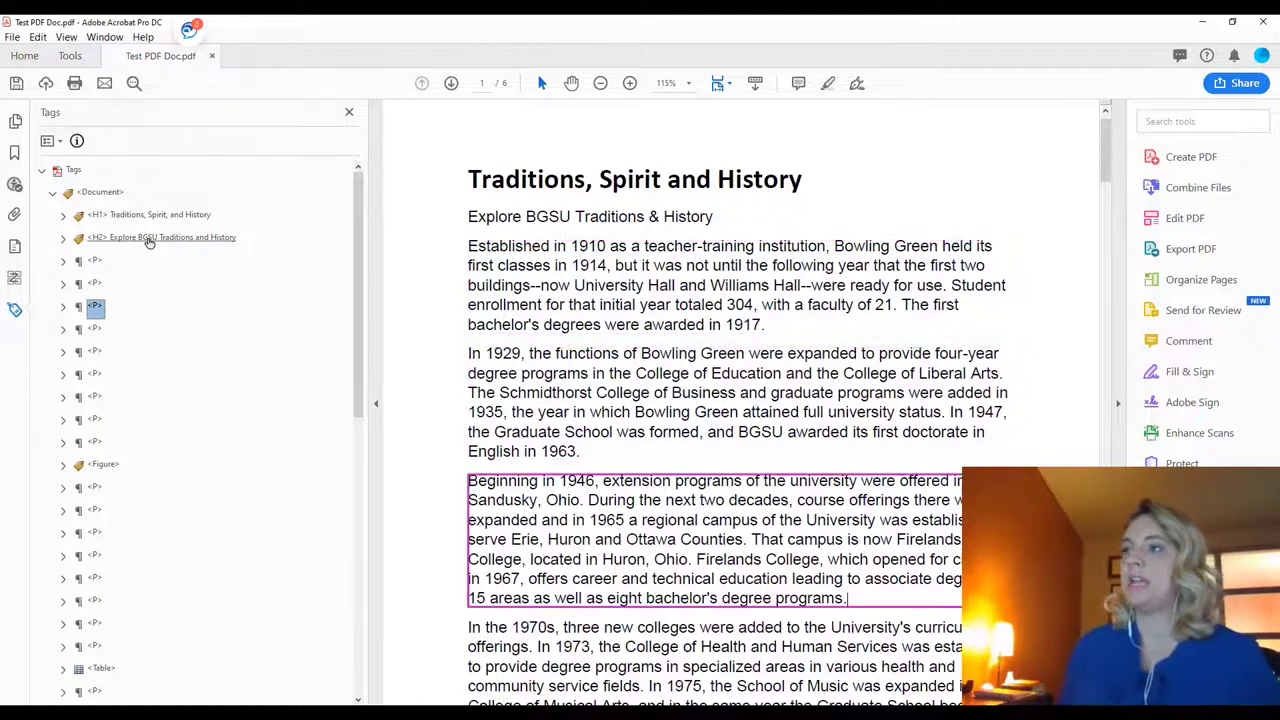
pyautogui.press('Up')
pyautogui.press('Up')
pyautogui.press('Up')
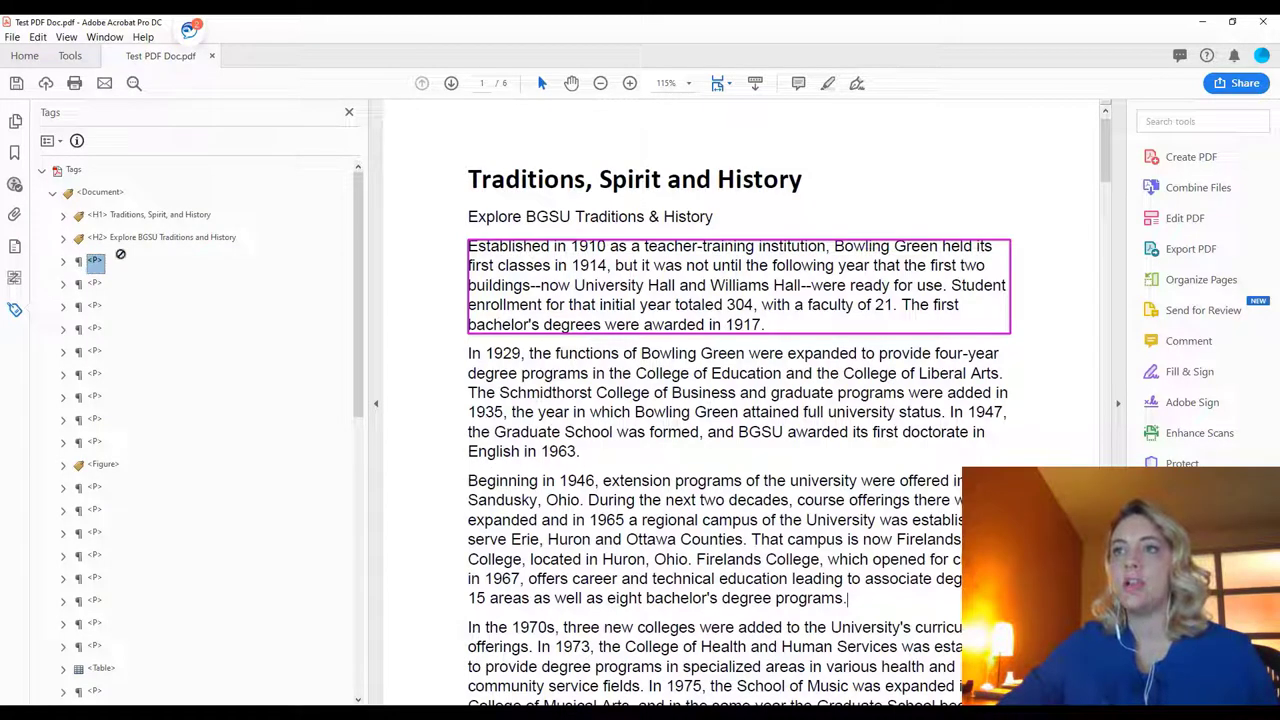
pyautogui.moveTo(155, 247); pyautogui.dragTo(155, 247)
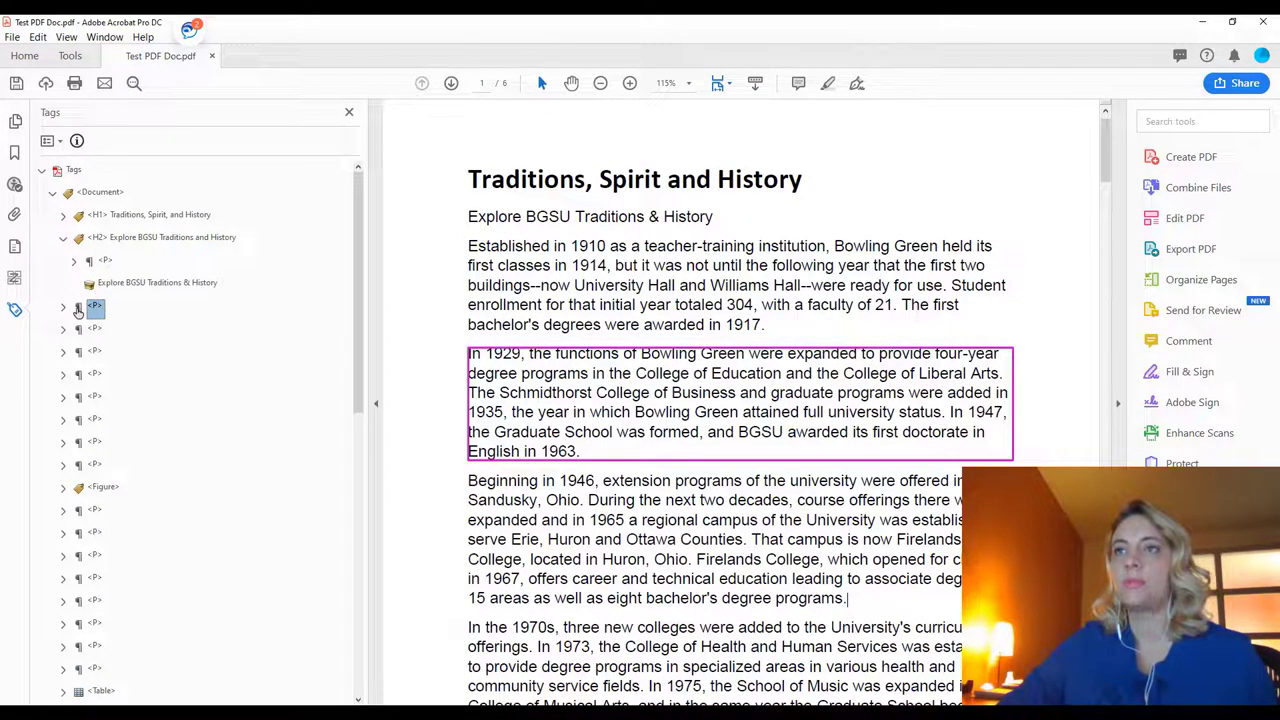
pyautogui.moveTo(113, 302); pyautogui.dragTo(107, 347)
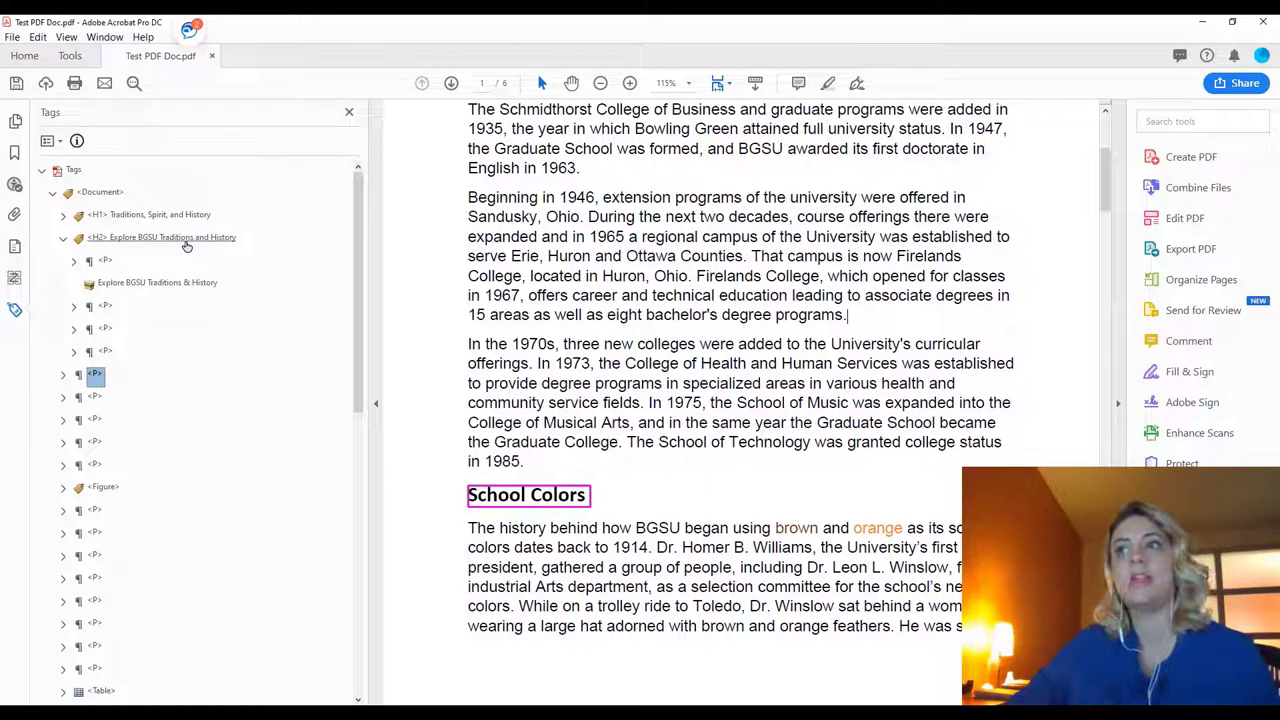
pyautogui.scroll(5, 808, 515)
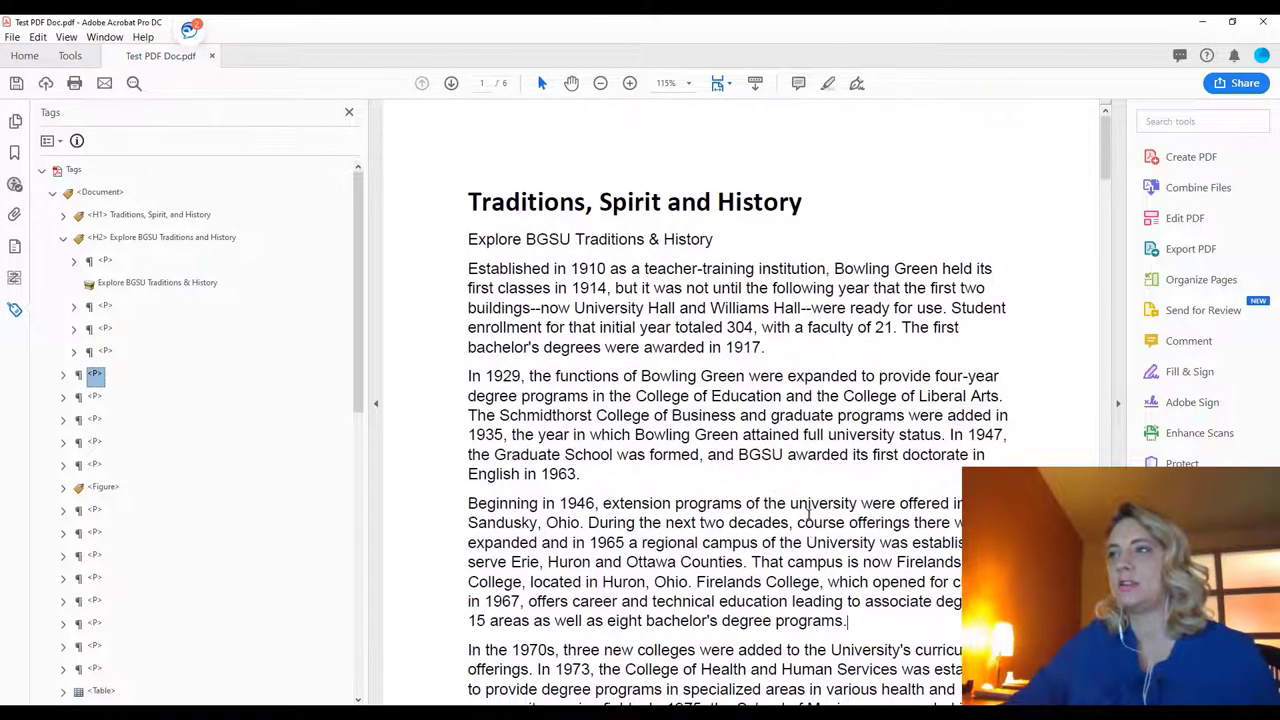
pyautogui.scroll(-6, 808, 515)
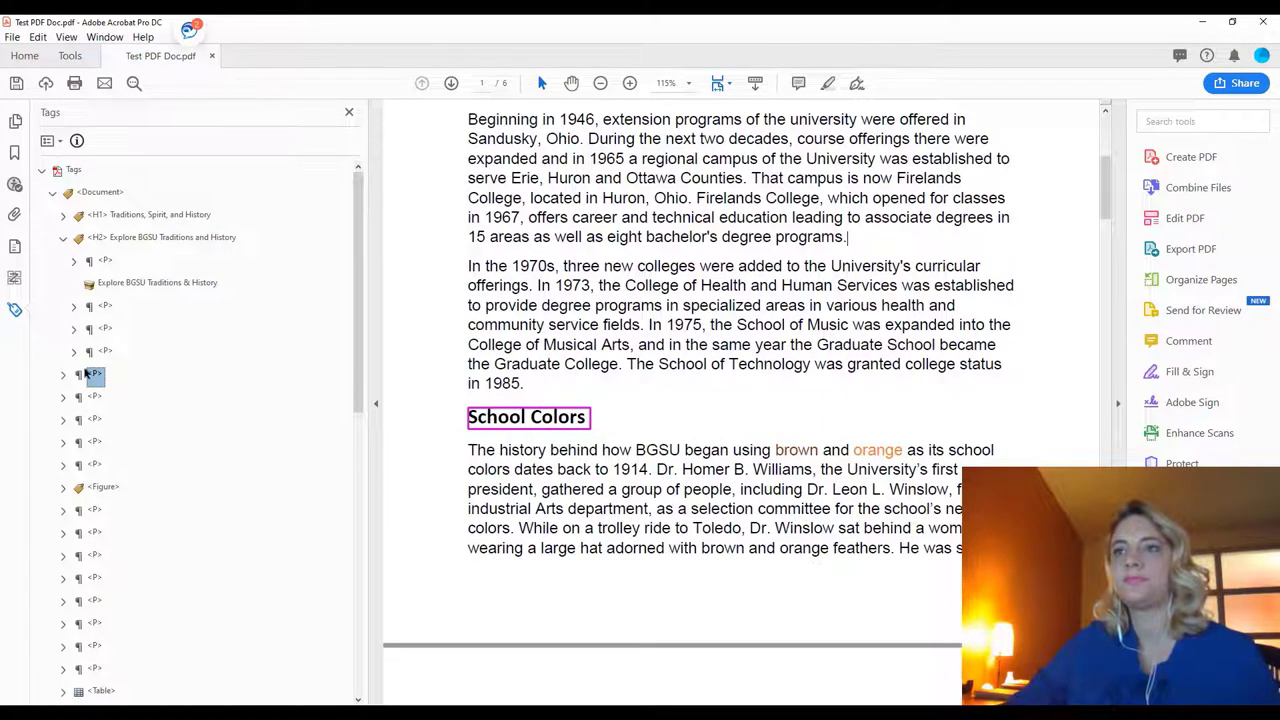
# Change the School Colors P tag's type to Heading Level 2
pyautogui.rightClick(87, 373)
pyautogui.click(98, 365)
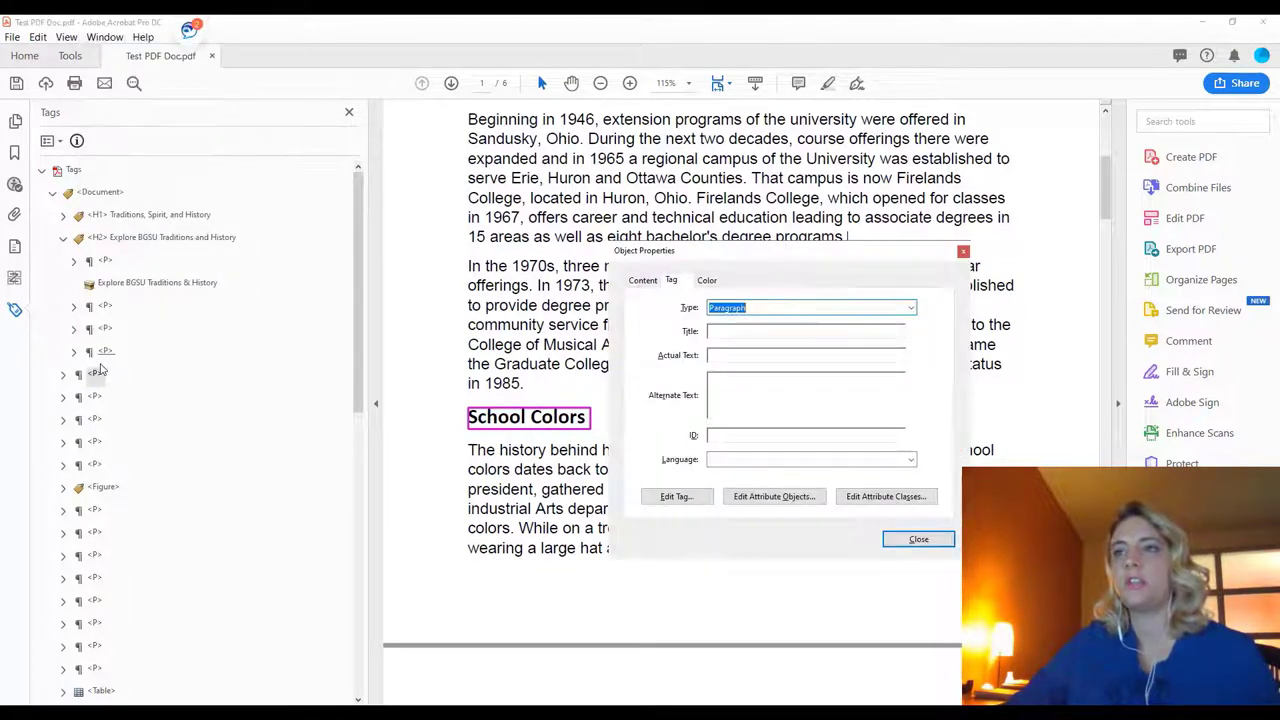
pyautogui.click(799, 308)
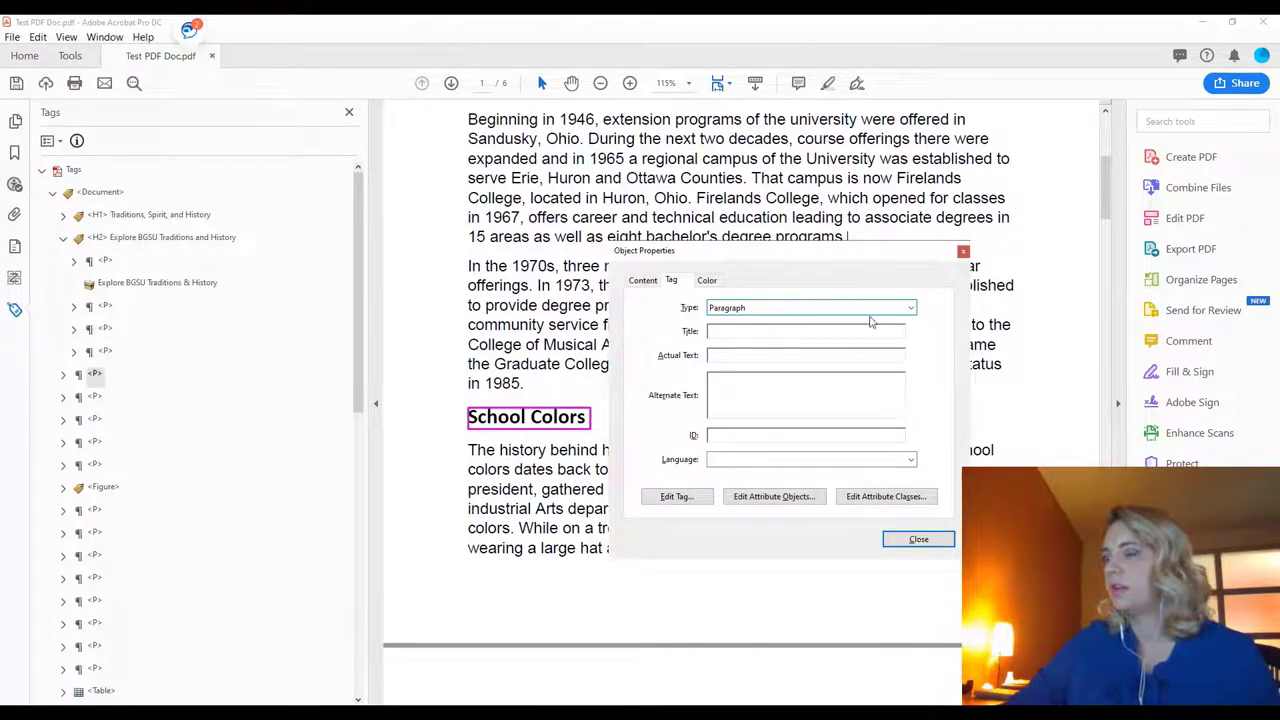
pyautogui.click(911, 308)
pyautogui.scroll(3, 866, 395)
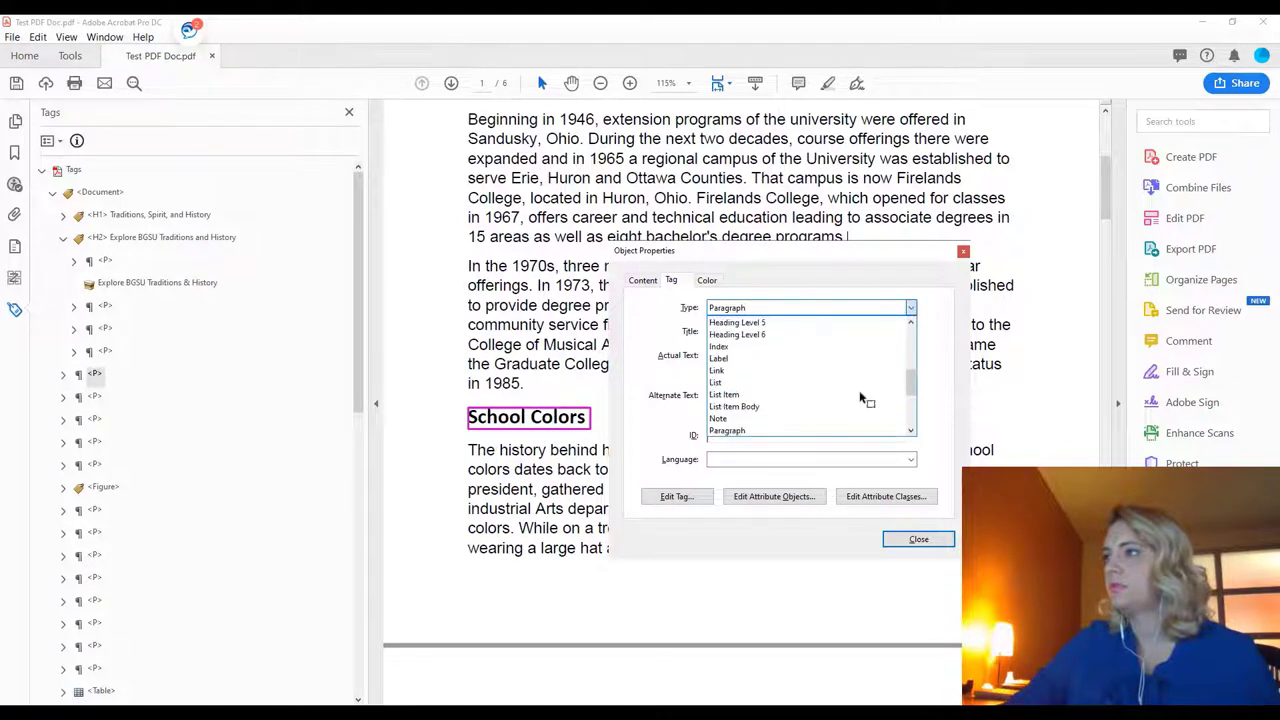
pyautogui.scroll(2, 862, 398)
pyautogui.click(831, 363)
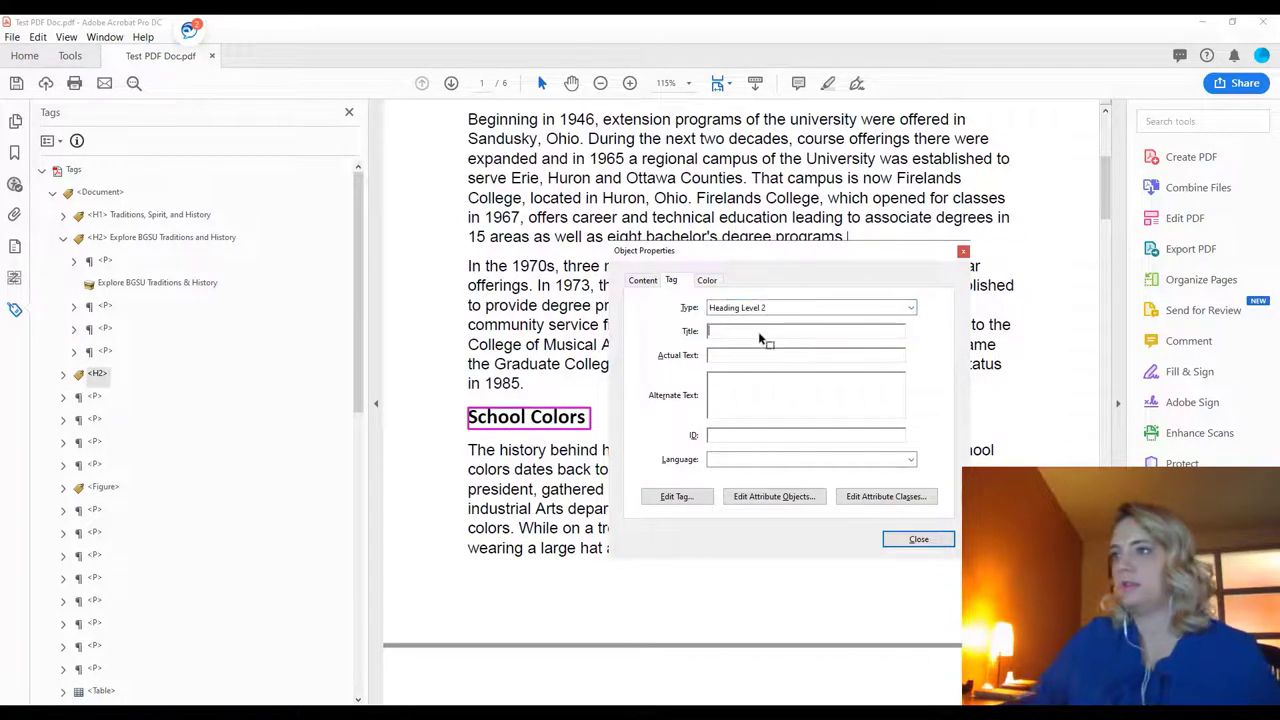
# Give the new H2 the title and actual text 'School Colors'
pyautogui.write('Sch')
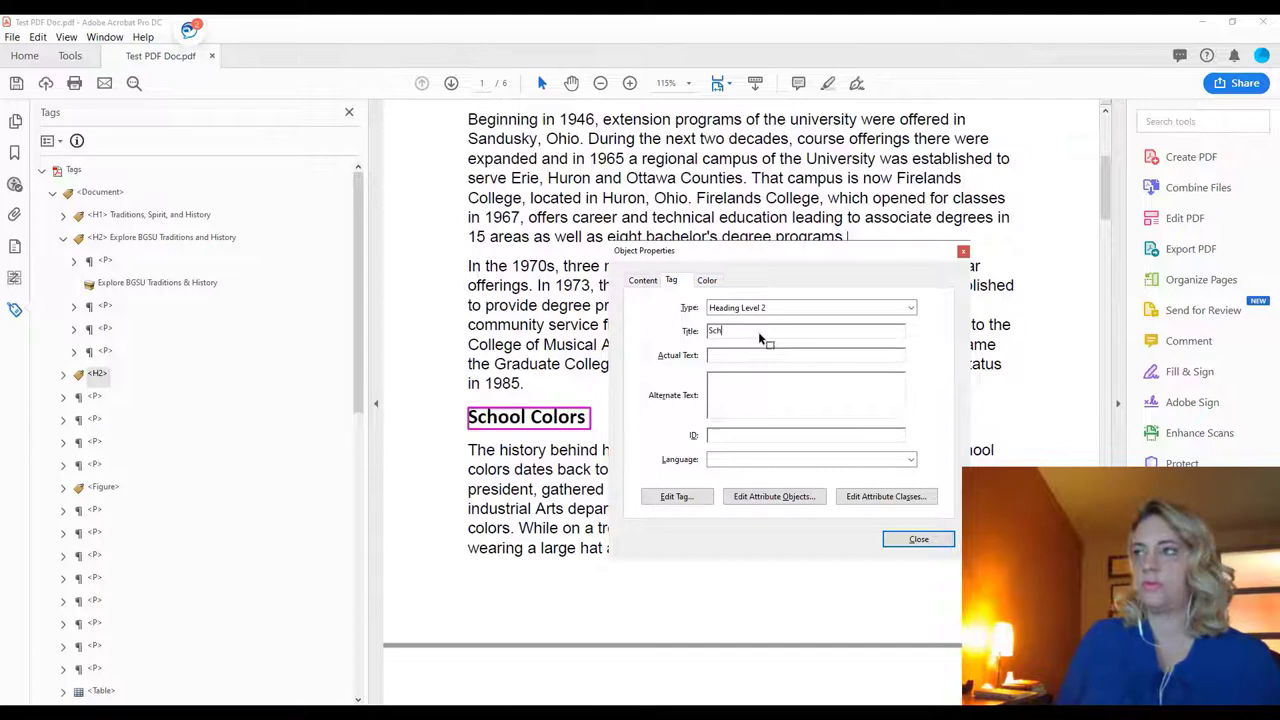
pyautogui.write('ool Colors')
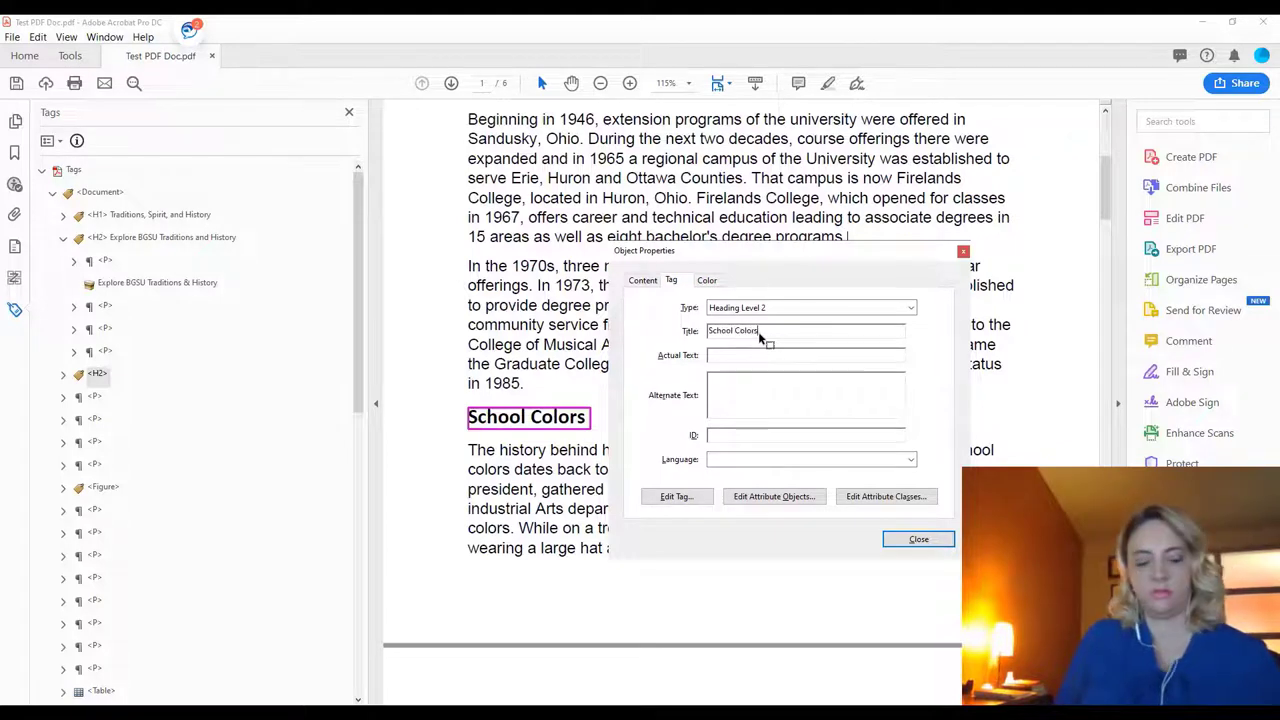
pyautogui.hotkey('ctrl', 'a')
pyautogui.hotkey('ctrl', 'c')
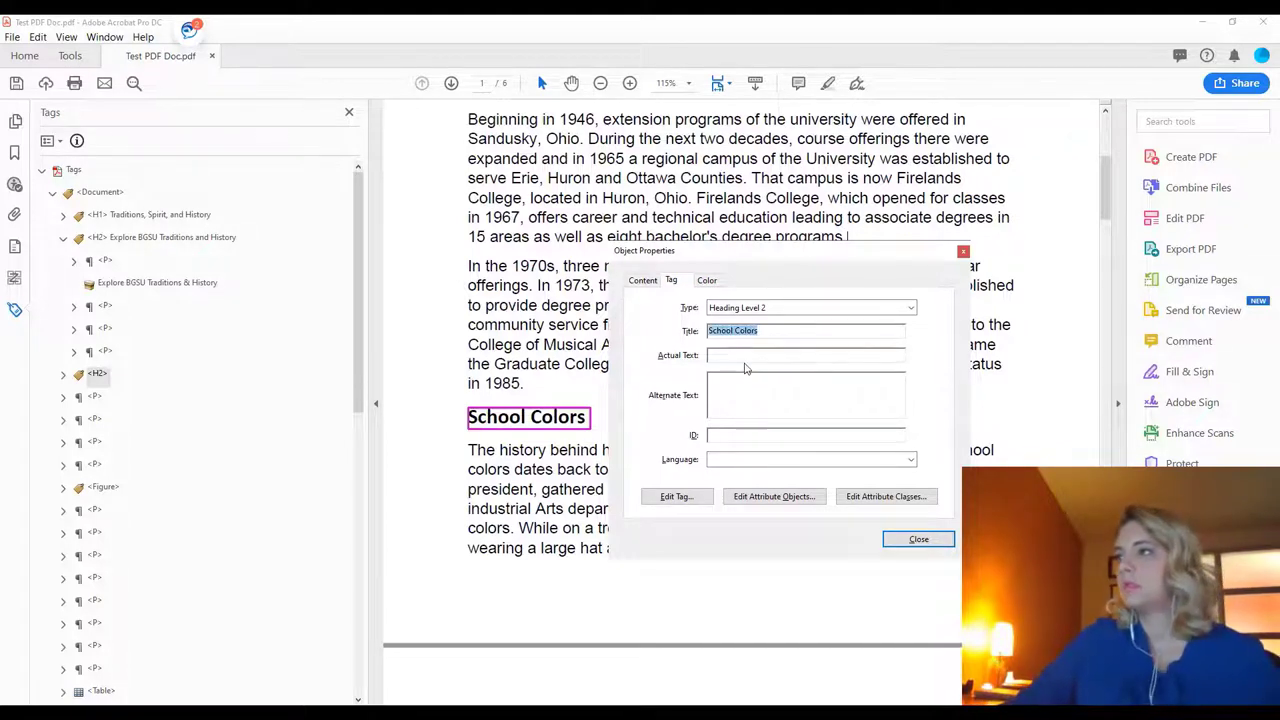
pyautogui.click(749, 357)
pyautogui.hotkey('ctrl', 'v')
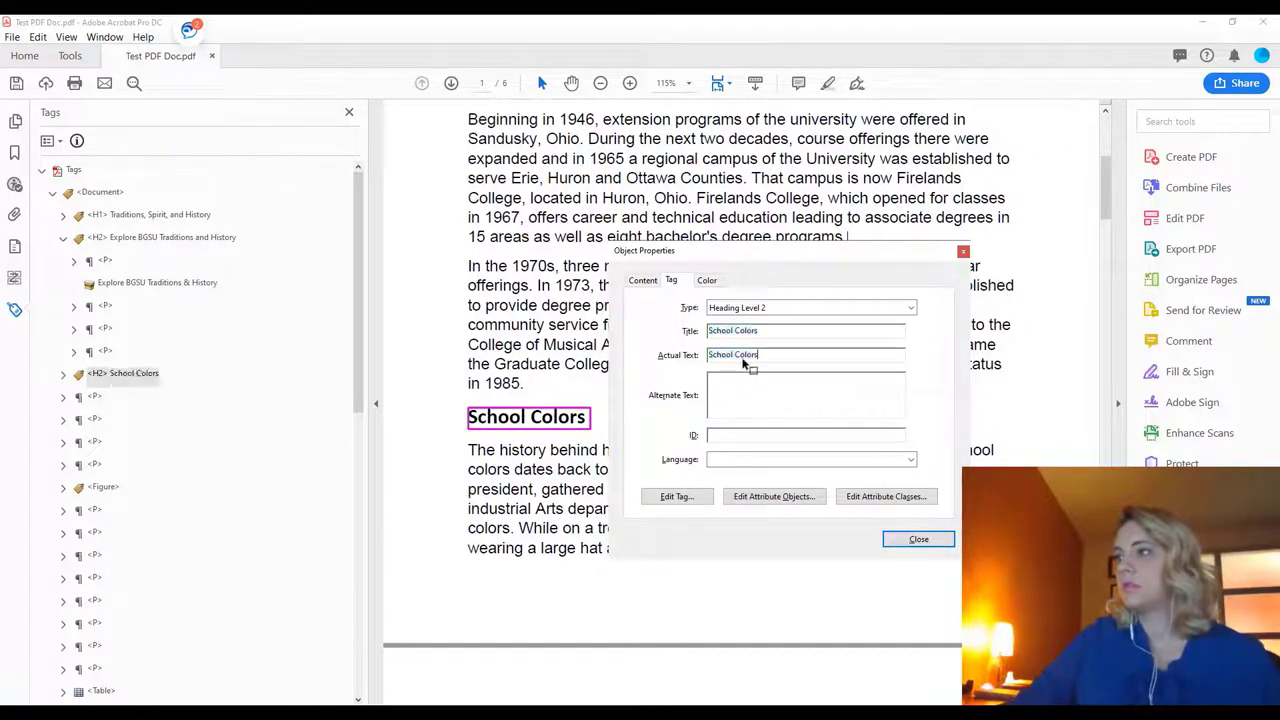
pyautogui.click(920, 540)
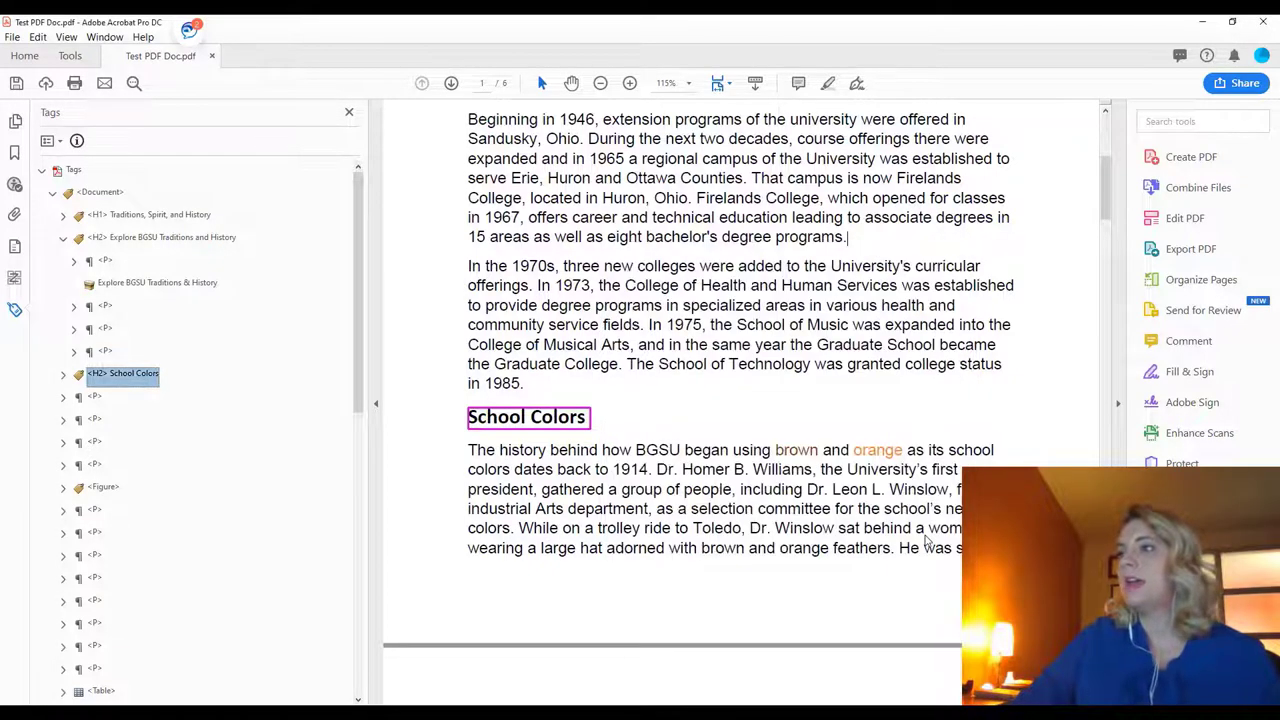
# Nest the two paragraph tags following the School Colors heading inside its H2 tag
pyautogui.click(98, 397)
pyautogui.press('Down')
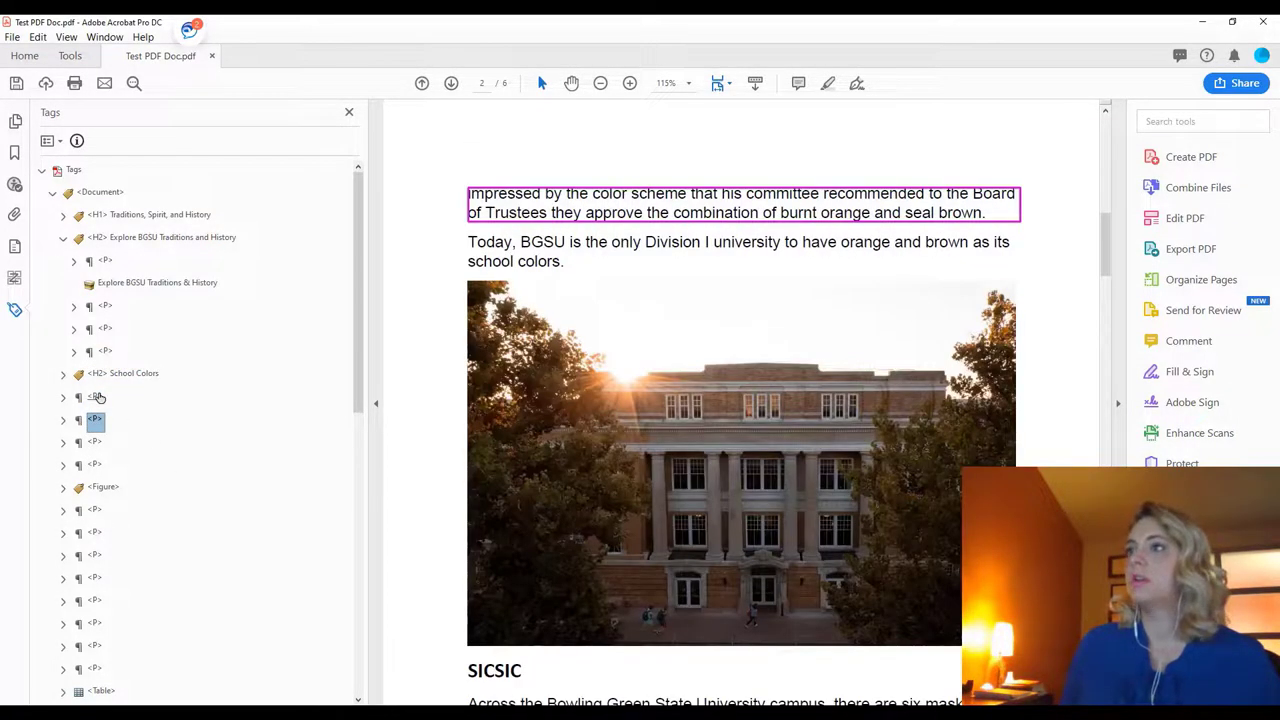
pyautogui.press('Down')
pyautogui.press('Up')
pyautogui.press('Up')
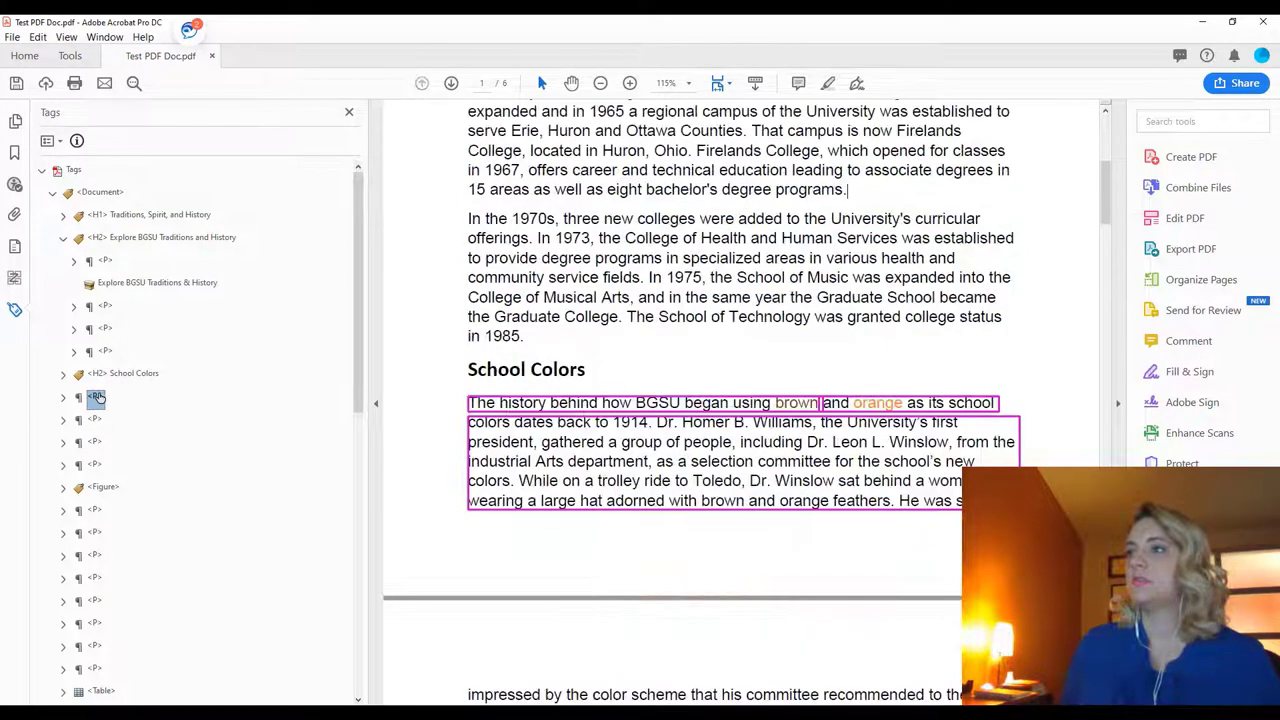
pyautogui.press('Down')
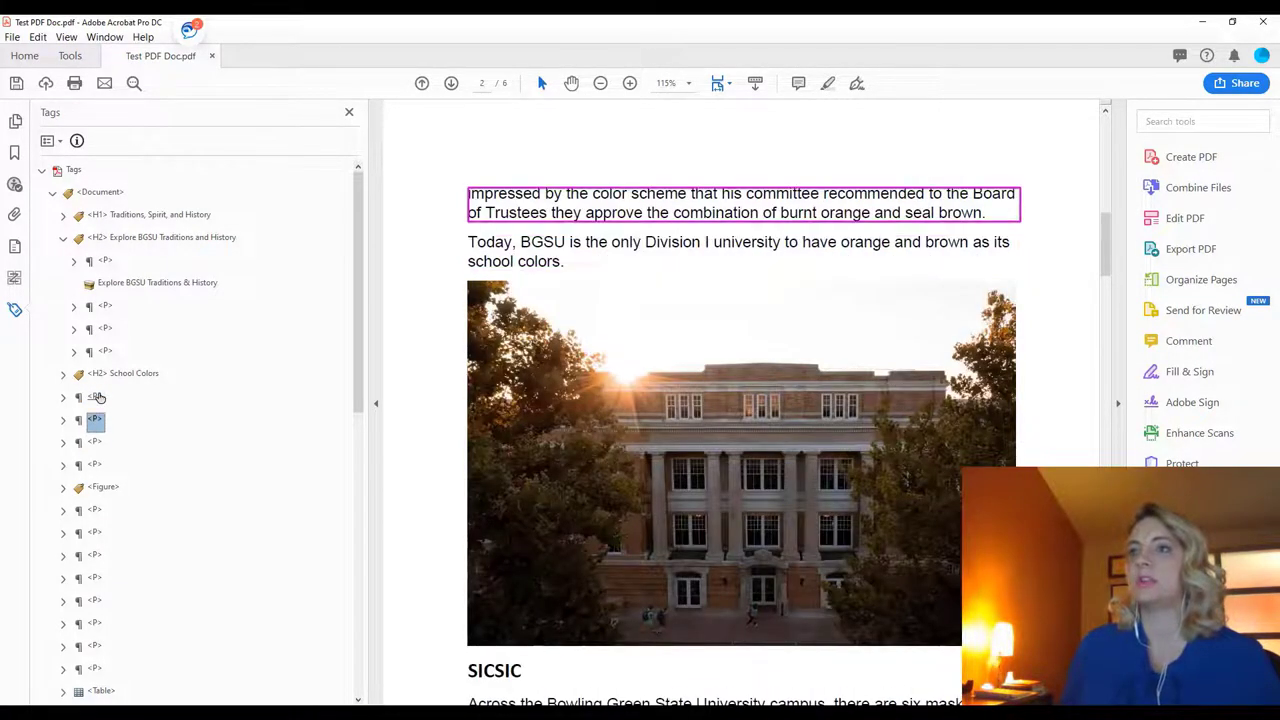
pyautogui.press('Up')
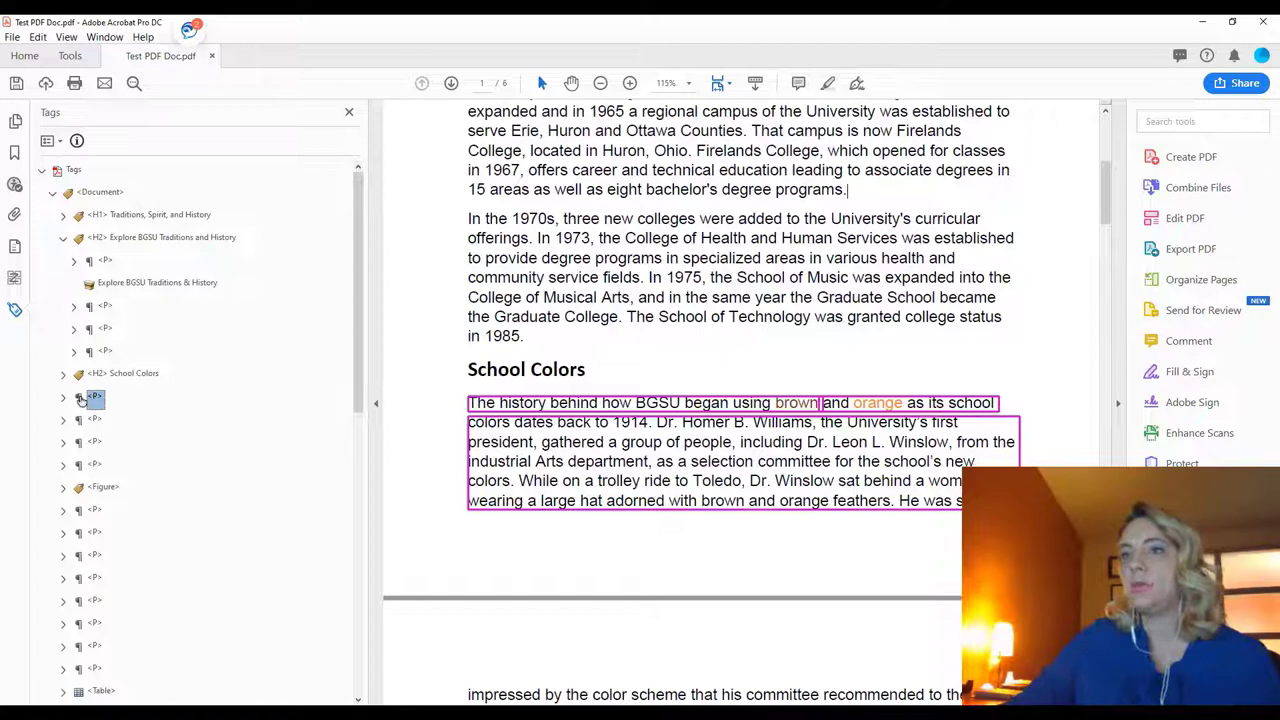
pyautogui.moveTo(90, 398)
pyautogui.mouseDown()
pyautogui.moveTo(130, 391)
pyautogui.moveTo(105, 395)
pyautogui.mouseUp()
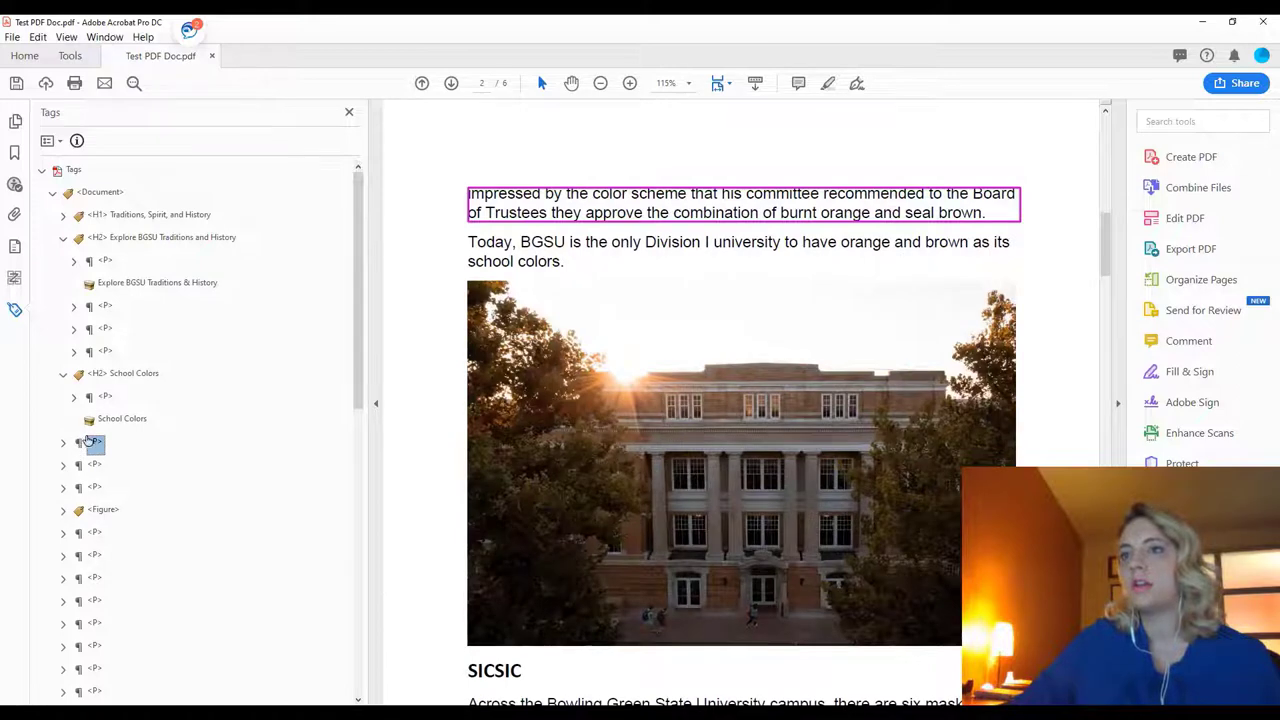
pyautogui.moveTo(86, 445)
pyautogui.mouseDown()
pyautogui.moveTo(103, 435)
pyautogui.moveTo(84, 477)
pyautogui.moveTo(97, 455)
pyautogui.mouseUp()
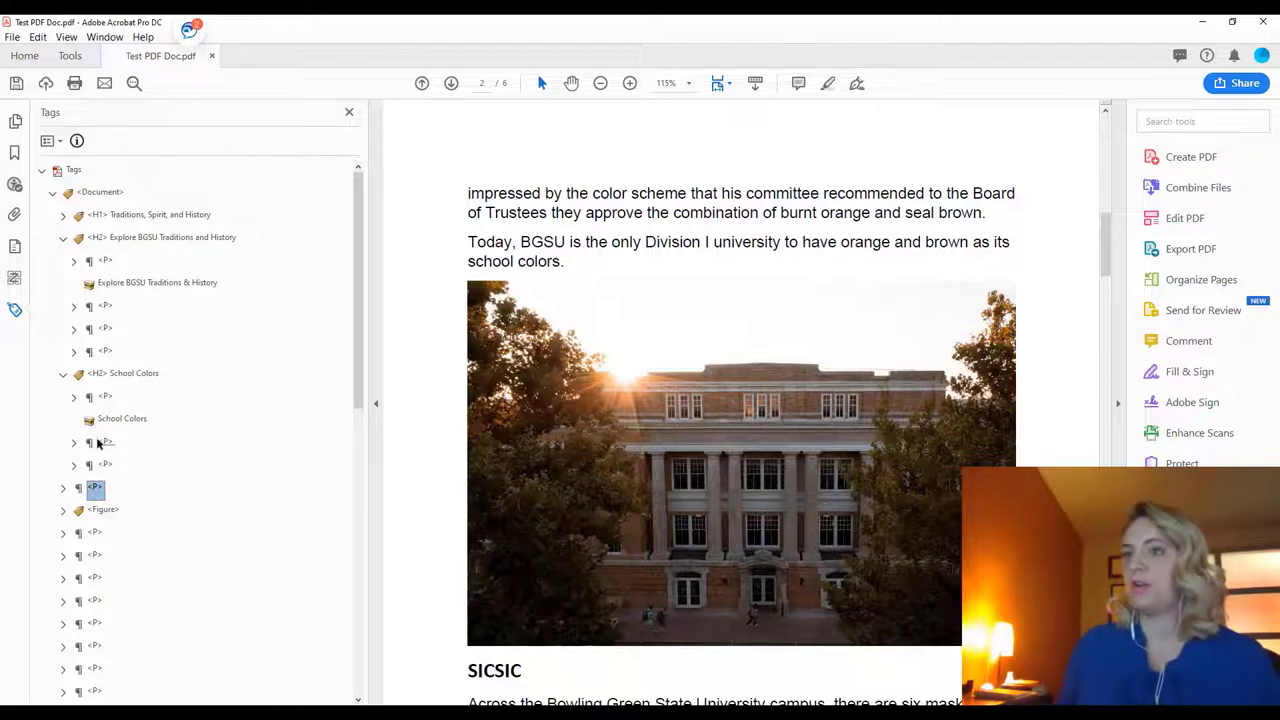
# Arrow through the tag tree from the top to verify the reading order
pyautogui.press('Down')
pyautogui.press('Down')
pyautogui.press('Down')
pyautogui.press('Down')
pyautogui.press('Down')
pyautogui.press('Down')
pyautogui.press('Down')
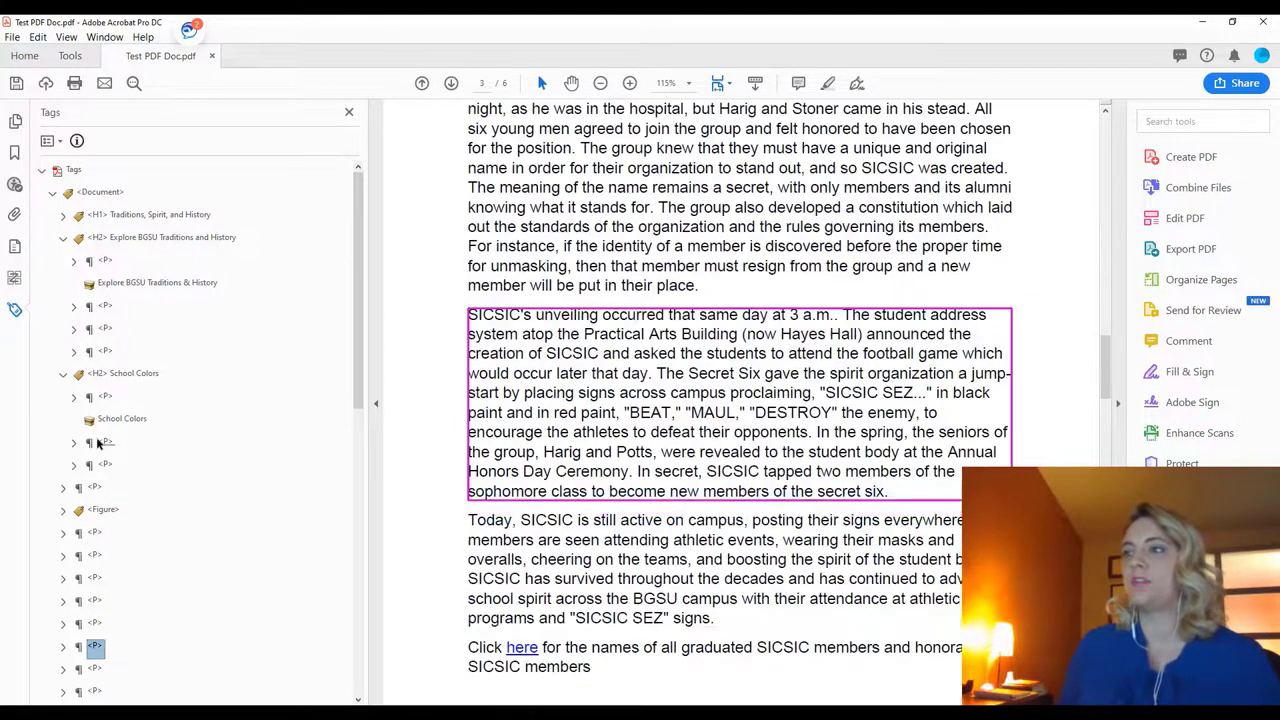
pyautogui.press('Down')
pyautogui.press('Down')
pyautogui.press('Down')
pyautogui.press('Down')
pyautogui.press('Down')
pyautogui.press('Down')
pyautogui.press('Down')
pyautogui.press('Down')
pyautogui.press('Down')
pyautogui.press('Down')
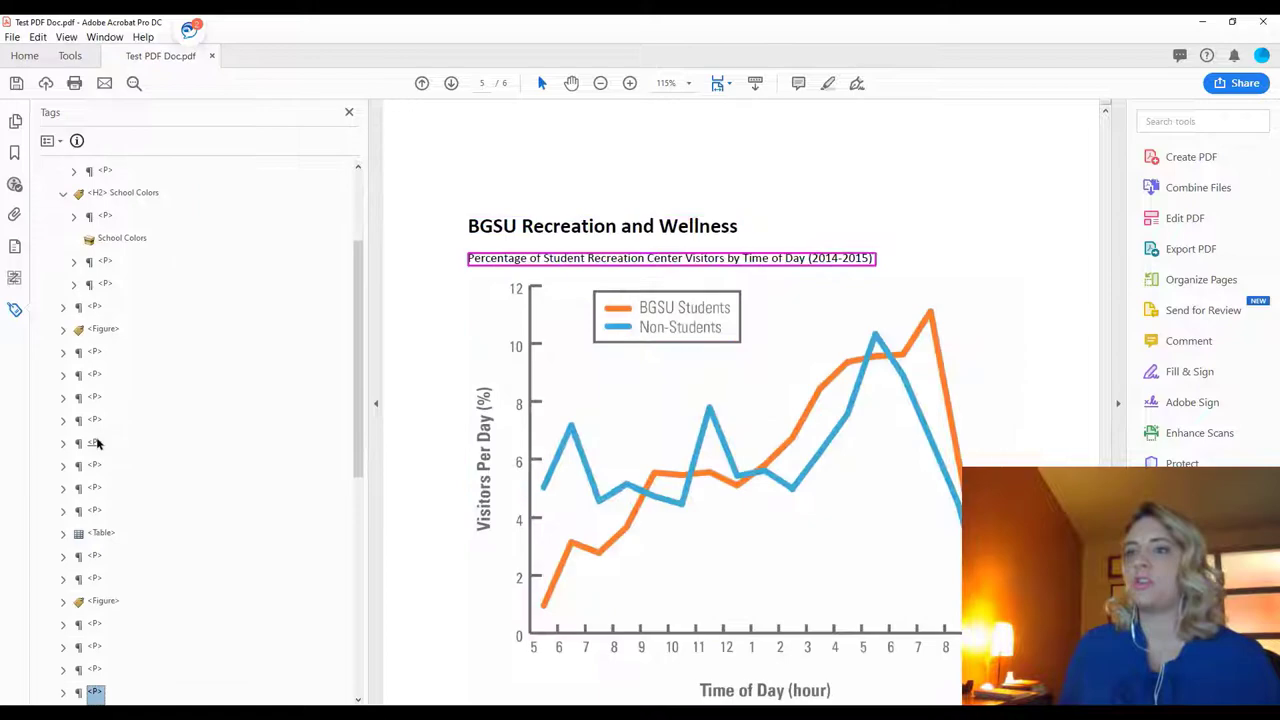
pyautogui.press('Up')
pyautogui.press('Up')
pyautogui.press('Up')
pyautogui.press('Up')
pyautogui.press('Up')
pyautogui.press('Up')
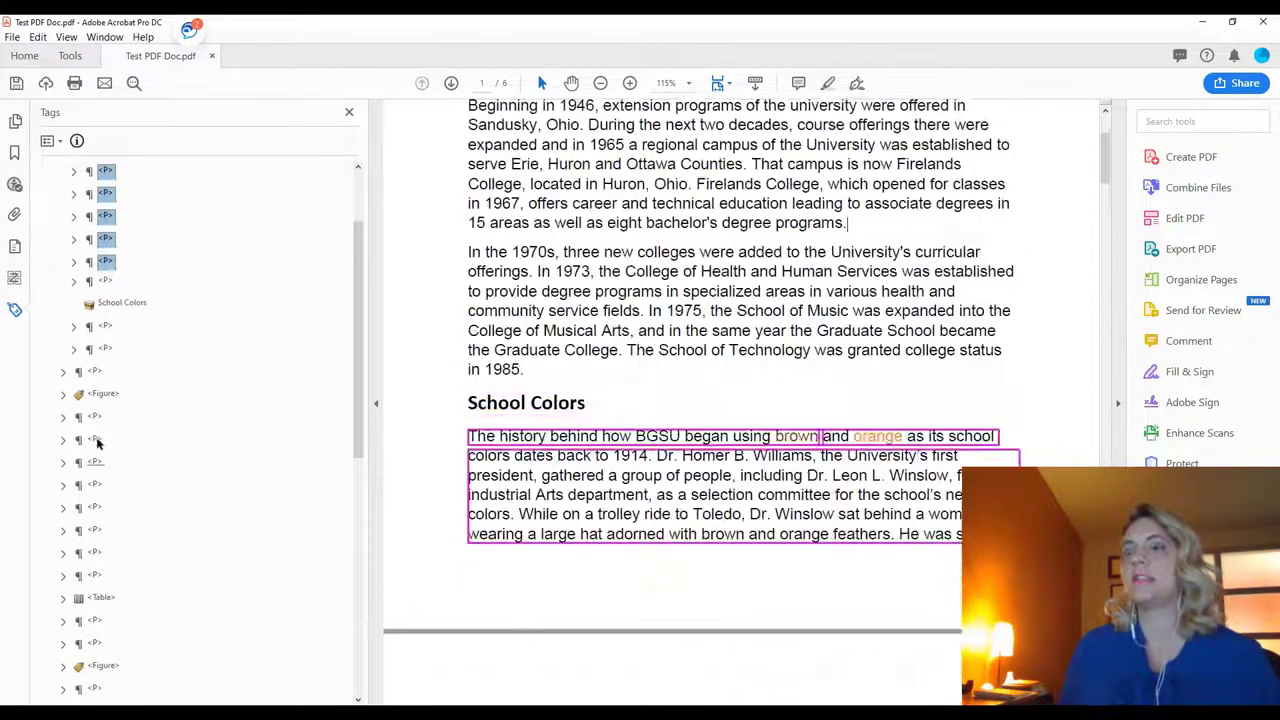
pyautogui.press('Home')
pyautogui.press('Down')
pyautogui.press('Down')
pyautogui.press('Down')
pyautogui.press('Down')
pyautogui.press('Down')
pyautogui.press('Down')
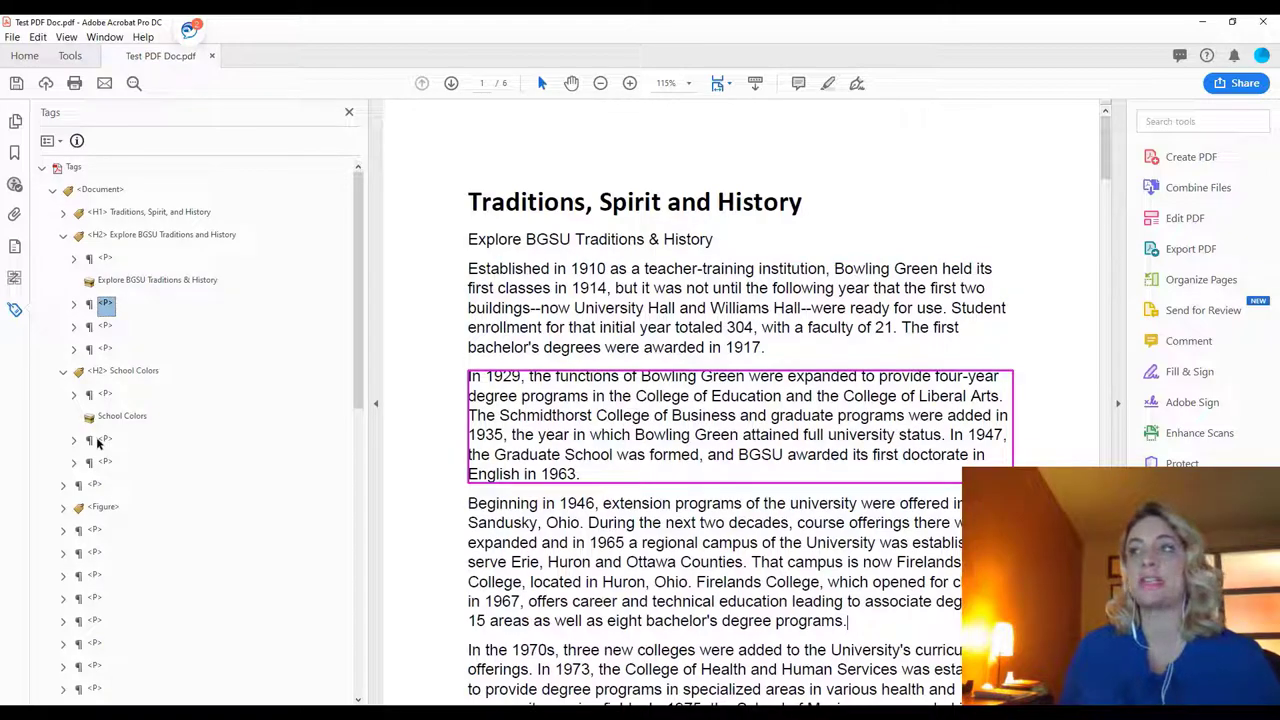
pyautogui.press('Down')
pyautogui.press('Down')
pyautogui.press('Down')
pyautogui.press('Down')
pyautogui.press('Down')
pyautogui.press('Down')
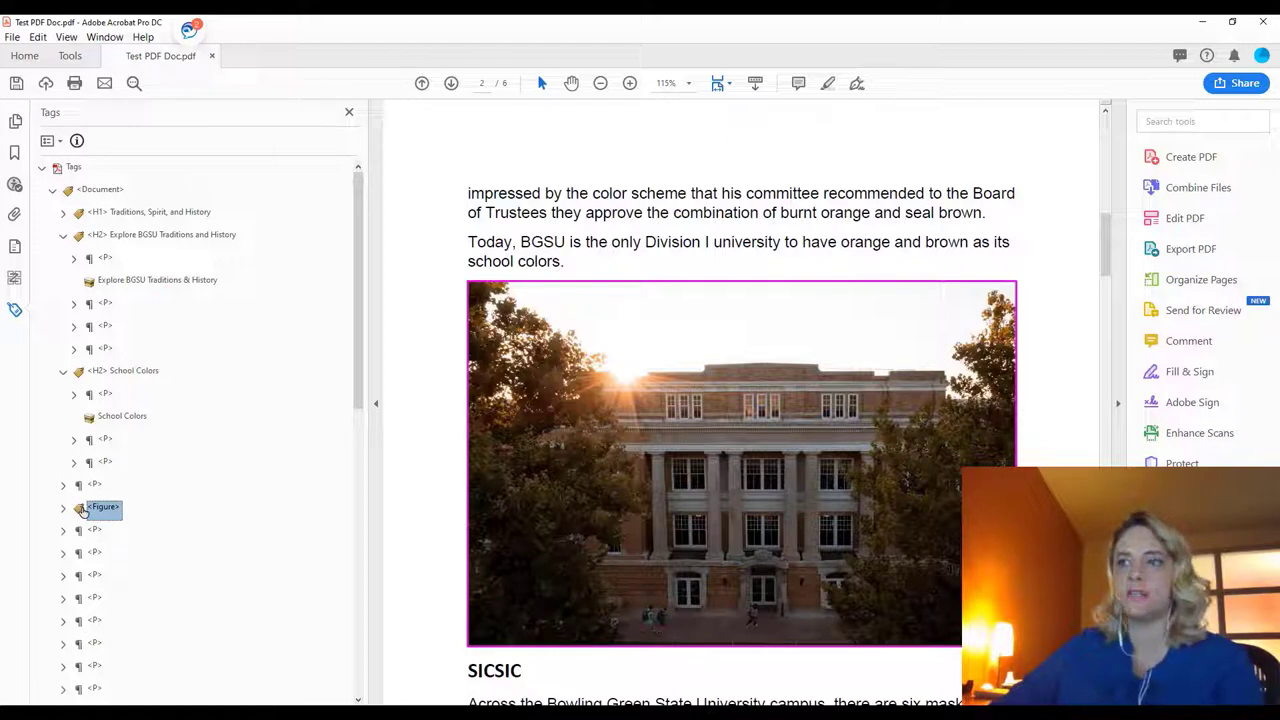
# Open the campus photo Figure tag's properties and drag the window left, off the photo
pyautogui.rightClick(83, 512)
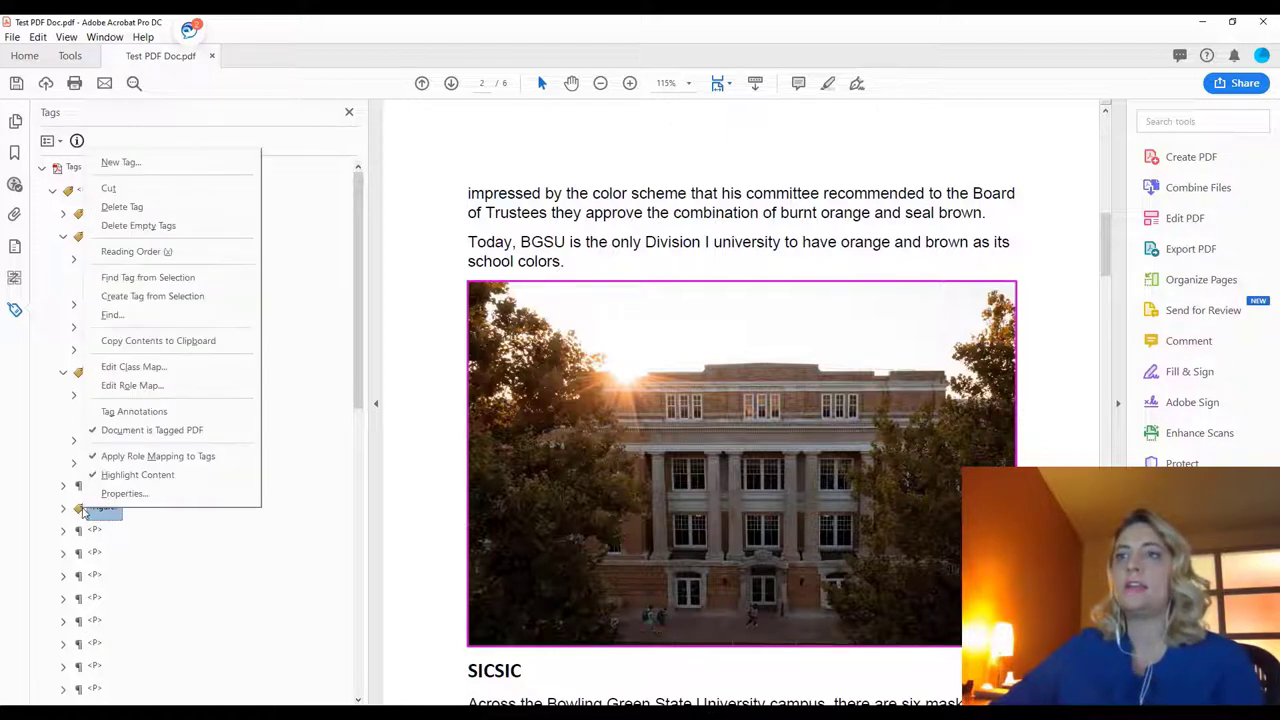
pyautogui.click(118, 494)
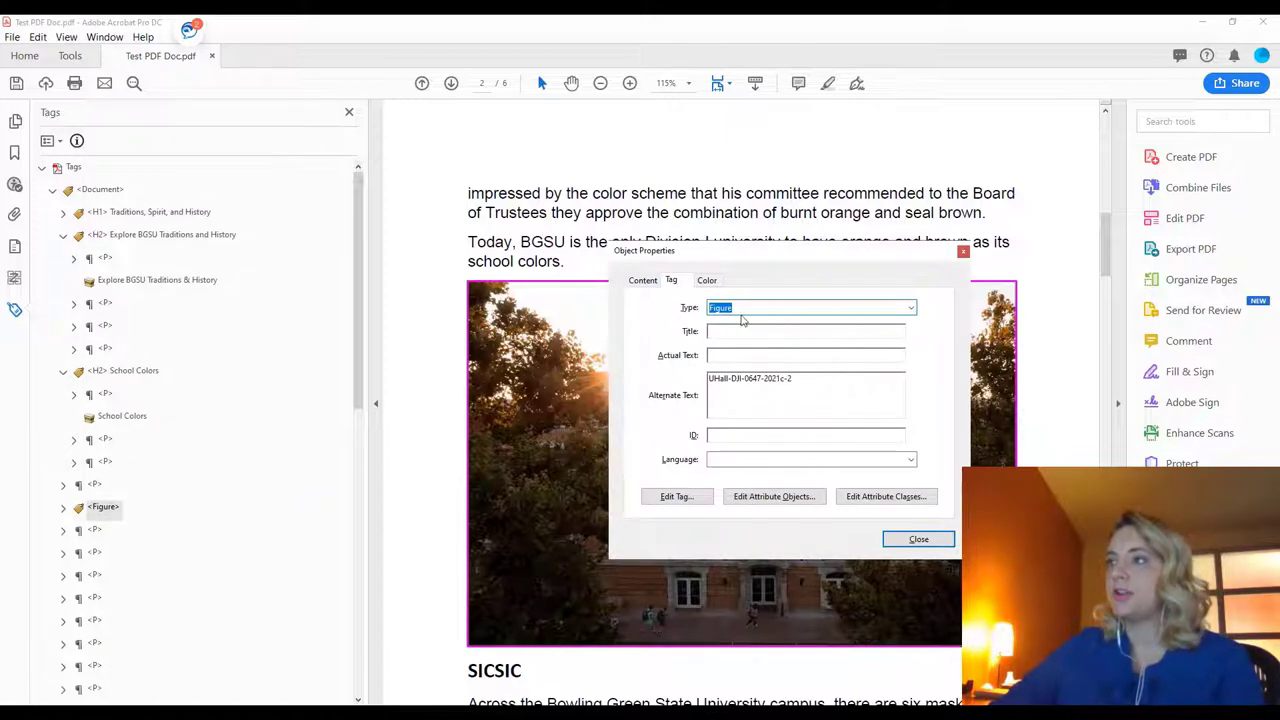
pyautogui.click(803, 379)
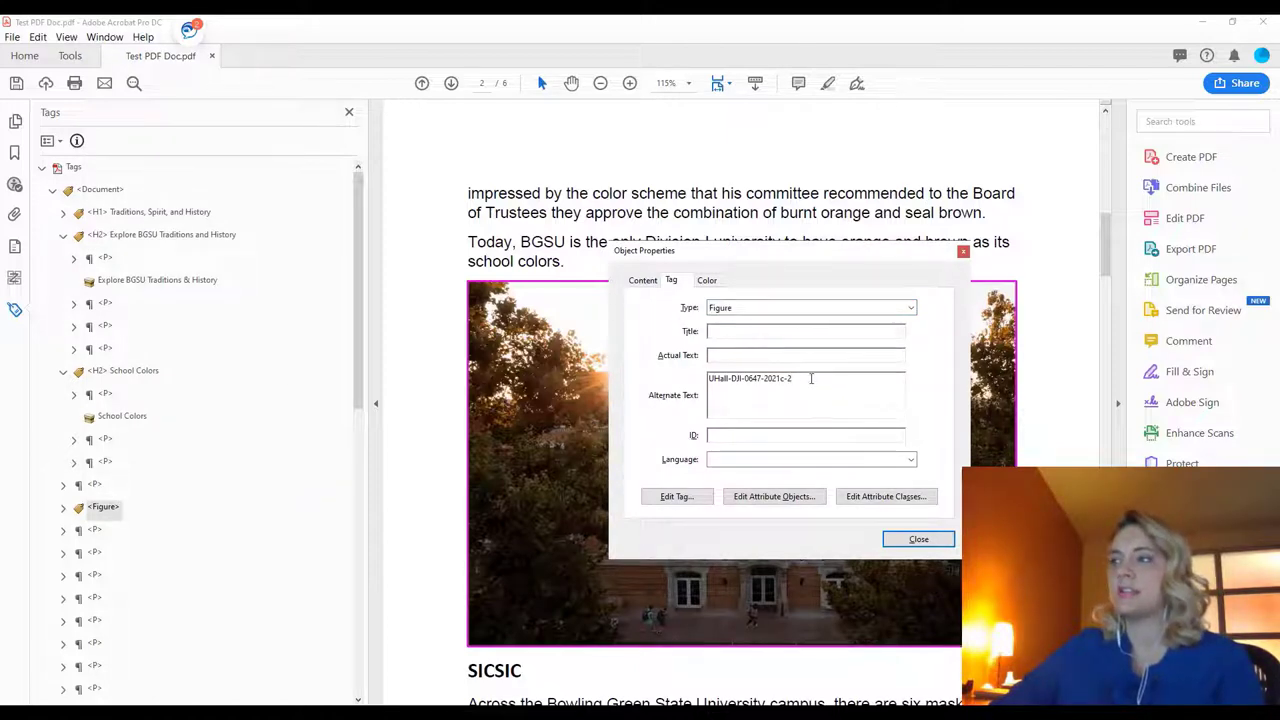
pyautogui.doubleClick(777, 381)
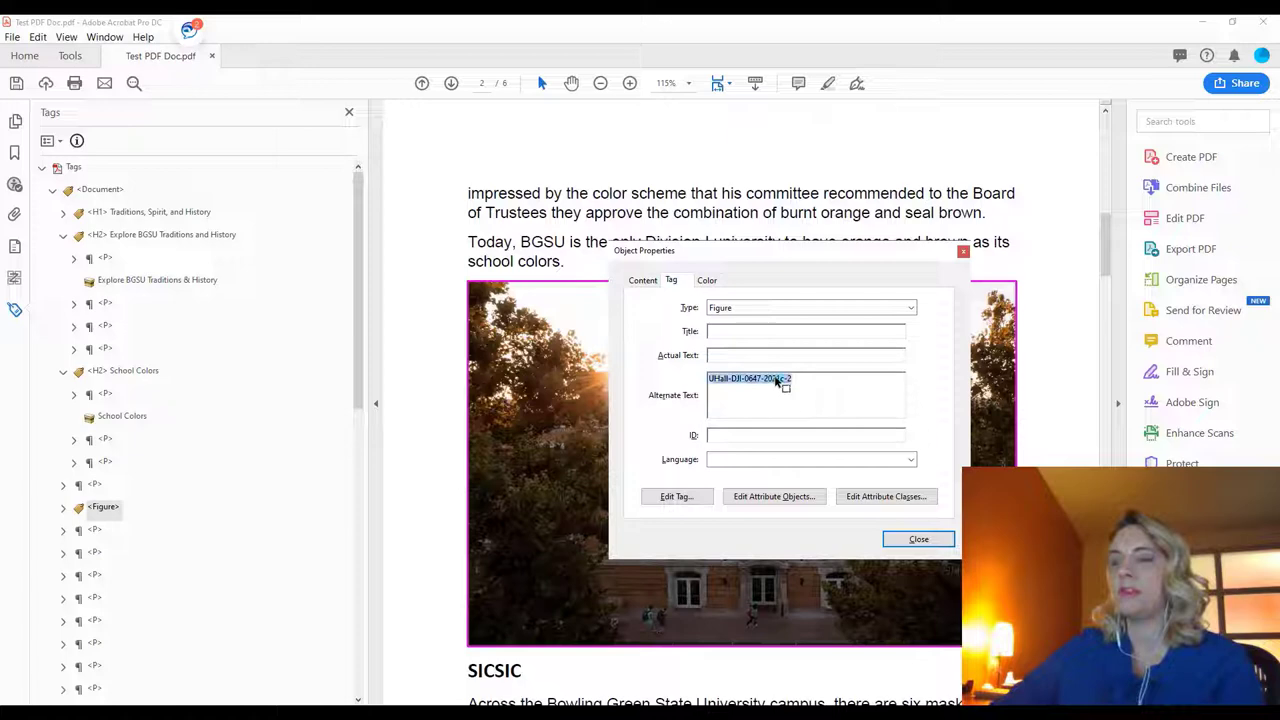
pyautogui.click(845, 385)
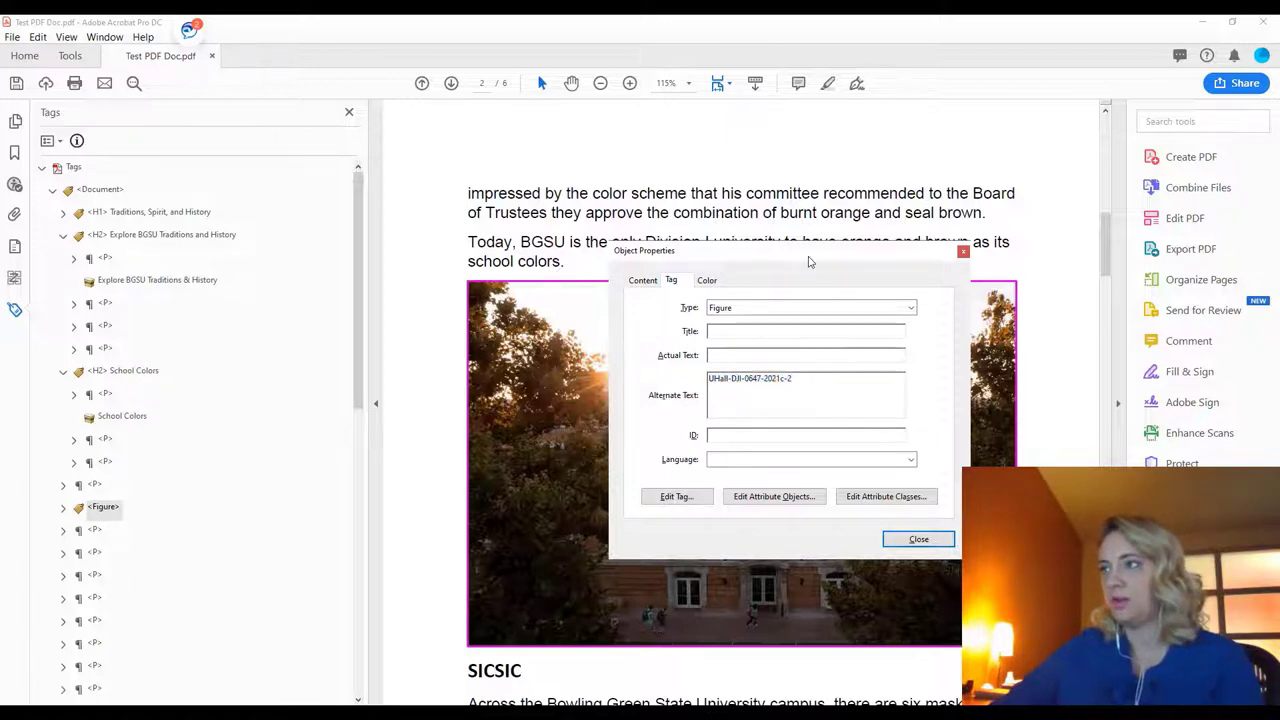
pyautogui.moveTo(810, 262); pyautogui.dragTo(299, 245)
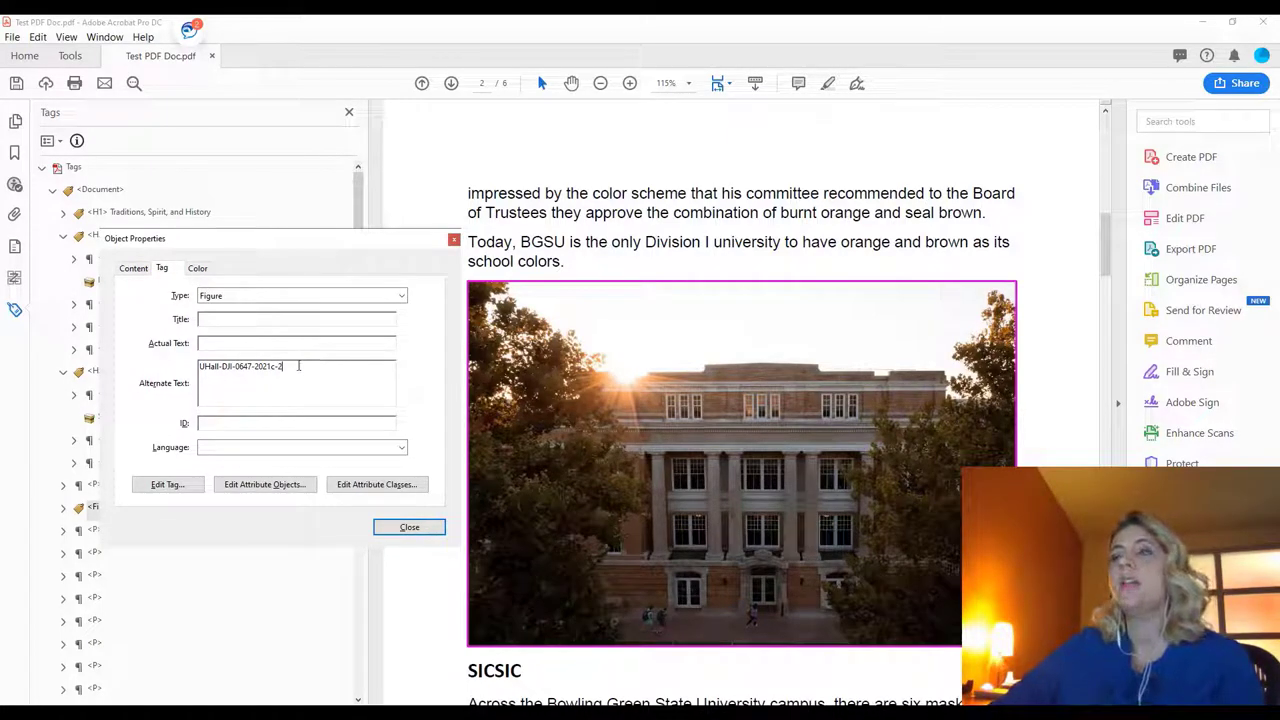
pyautogui.moveTo(292, 366); pyautogui.dragTo(194, 373)
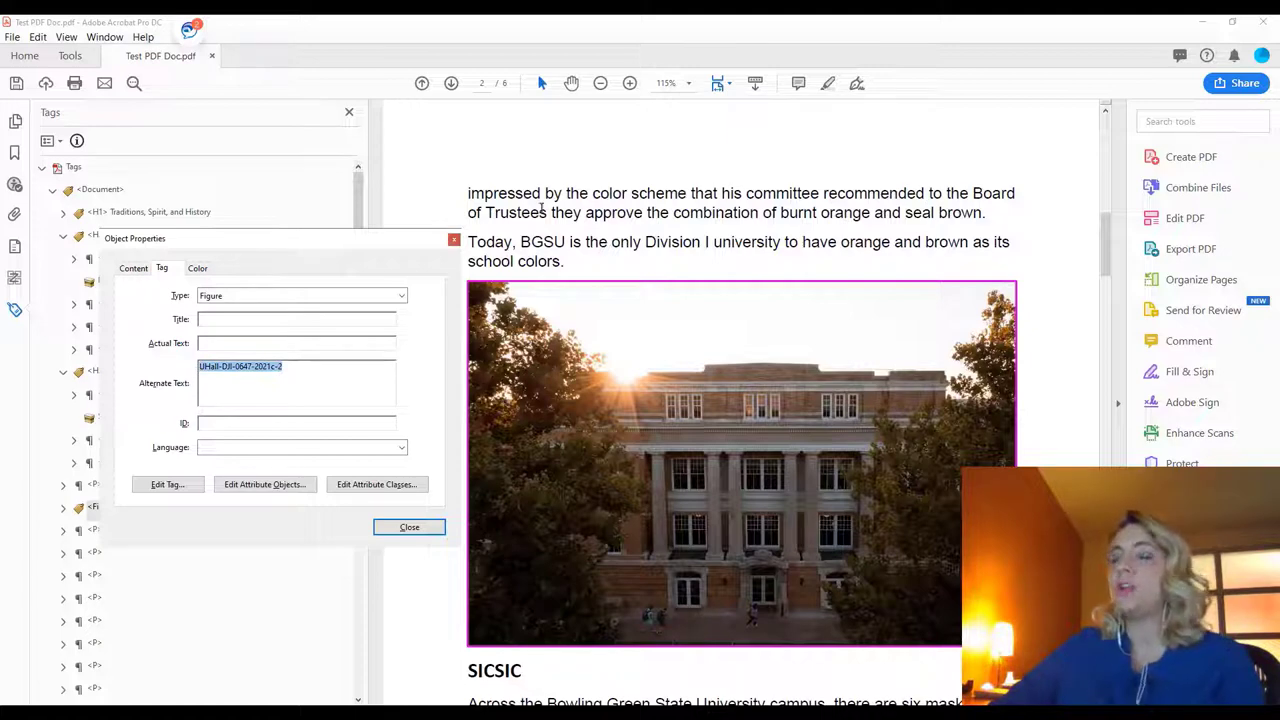
pyautogui.tripleClick(241, 366)
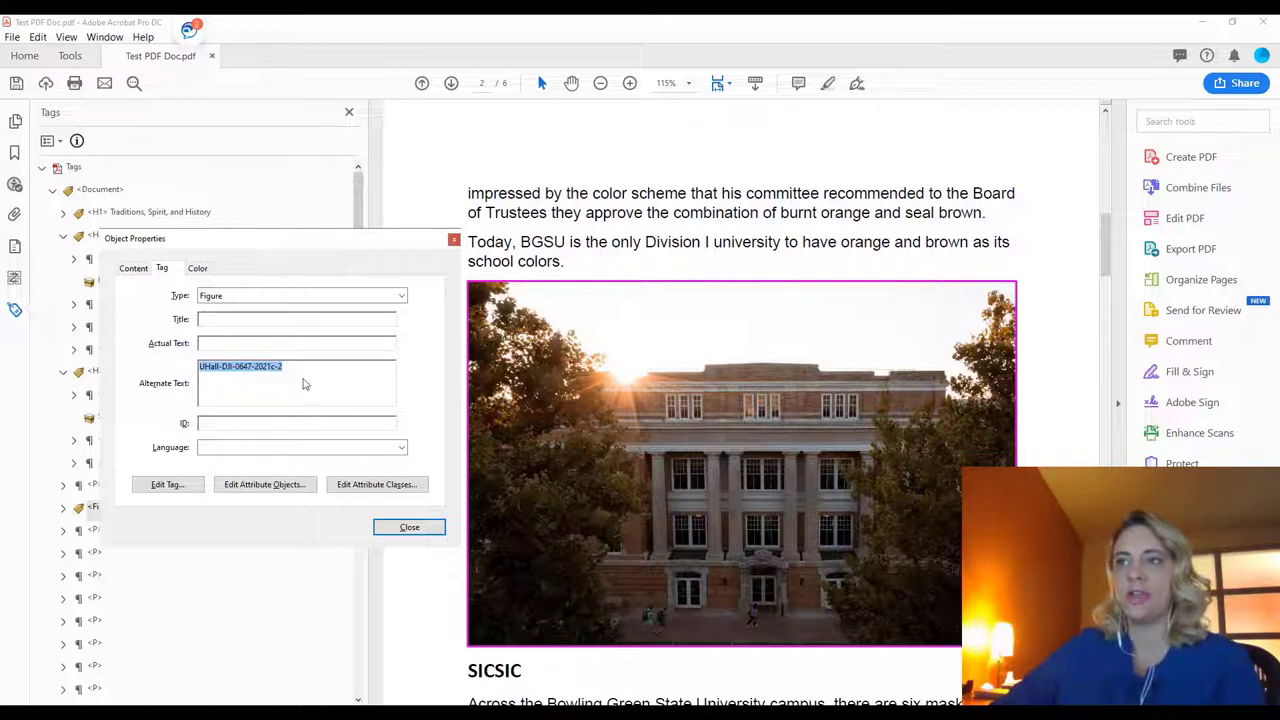
pyautogui.click(359, 371)
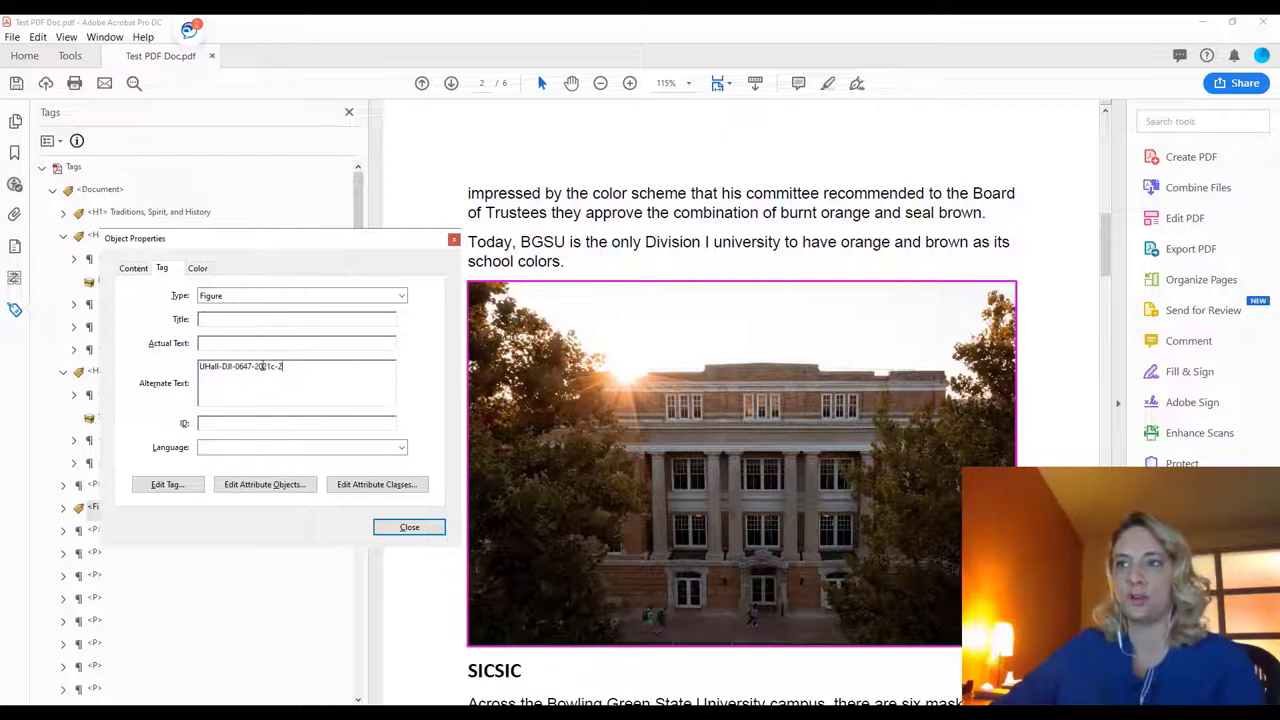
# Replace the 'UHall-DJI-0647-2021c-2' alt text with 'University Hall on BGSU main campus with the sun setting in the background.'
pyautogui.tripleClick(260, 367)
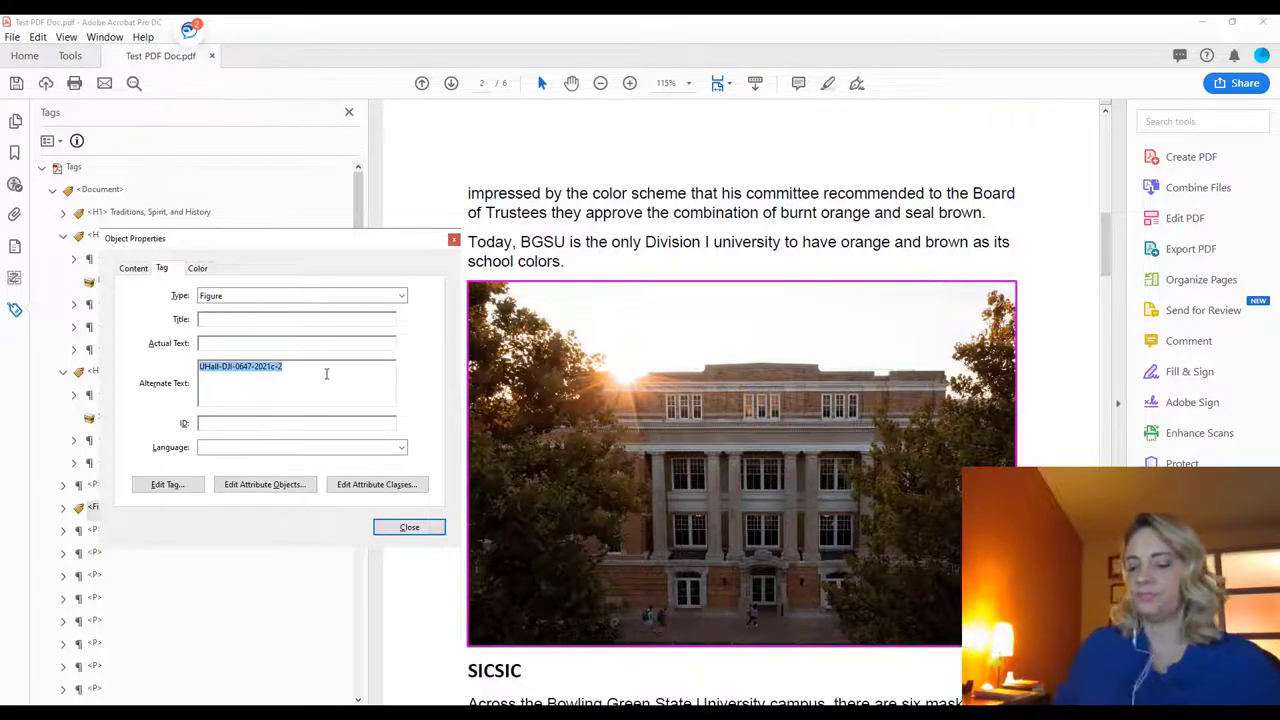
pyautogui.press('BackSpace')
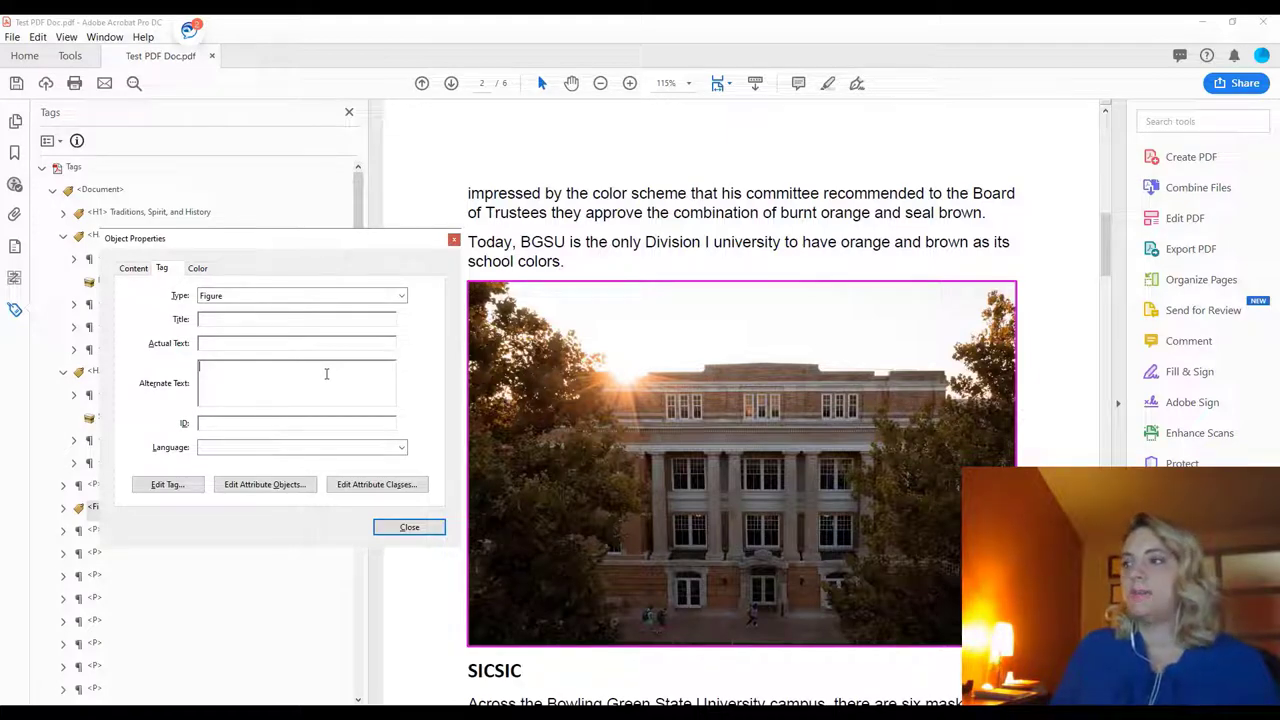
pyautogui.write('University Hall')
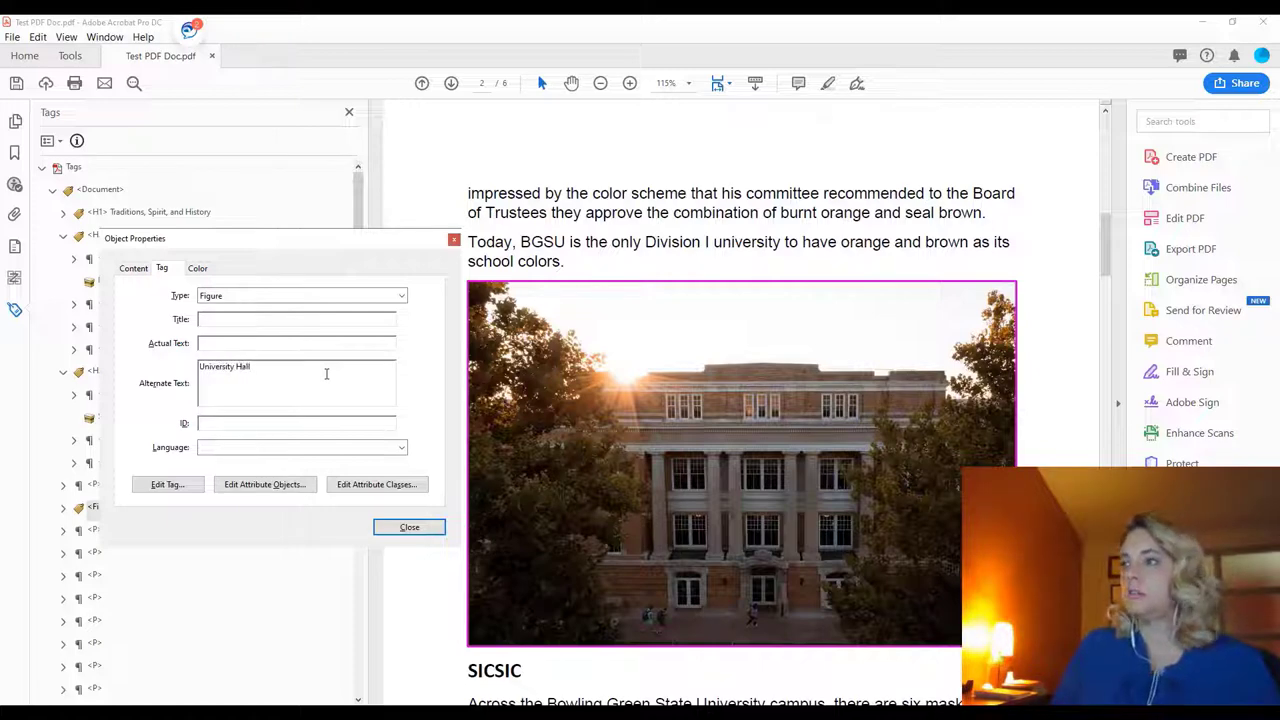
pyautogui.write(' on BGSU am')
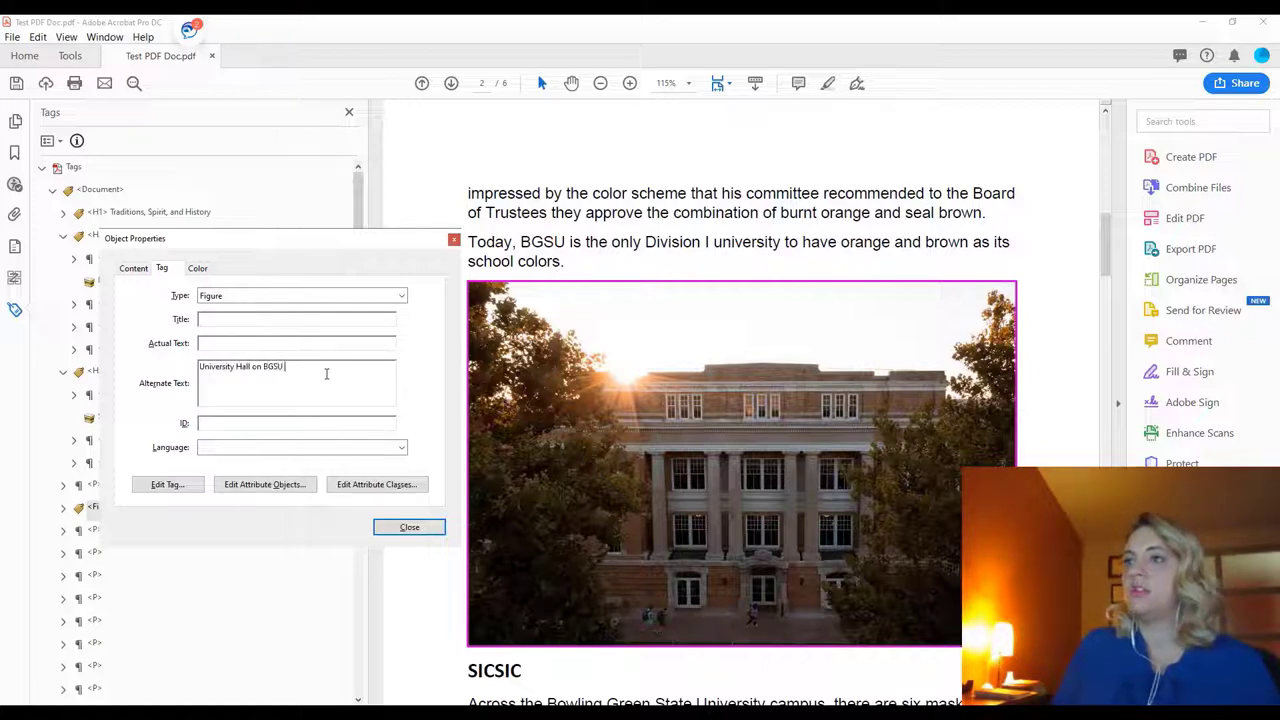
pyautogui.press('BackSpace')
pyautogui.press('BackSpace')
pyautogui.write('main campus')
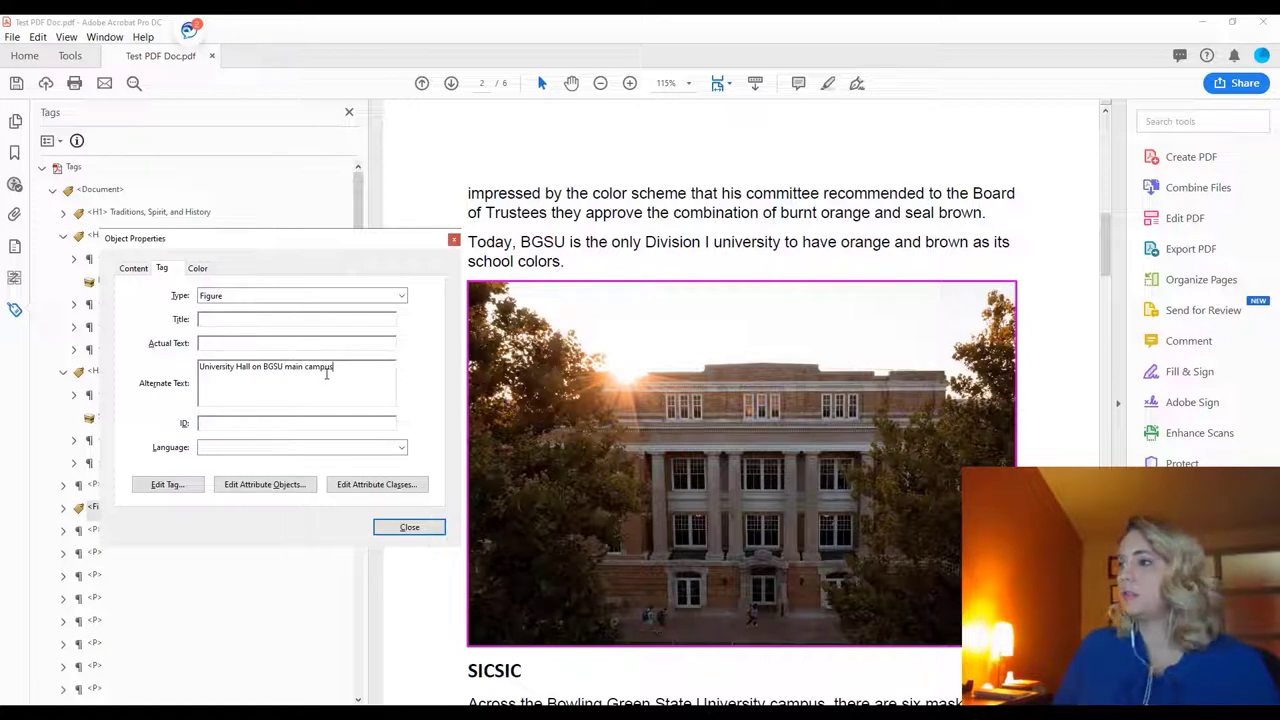
pyautogui.write(' wit')
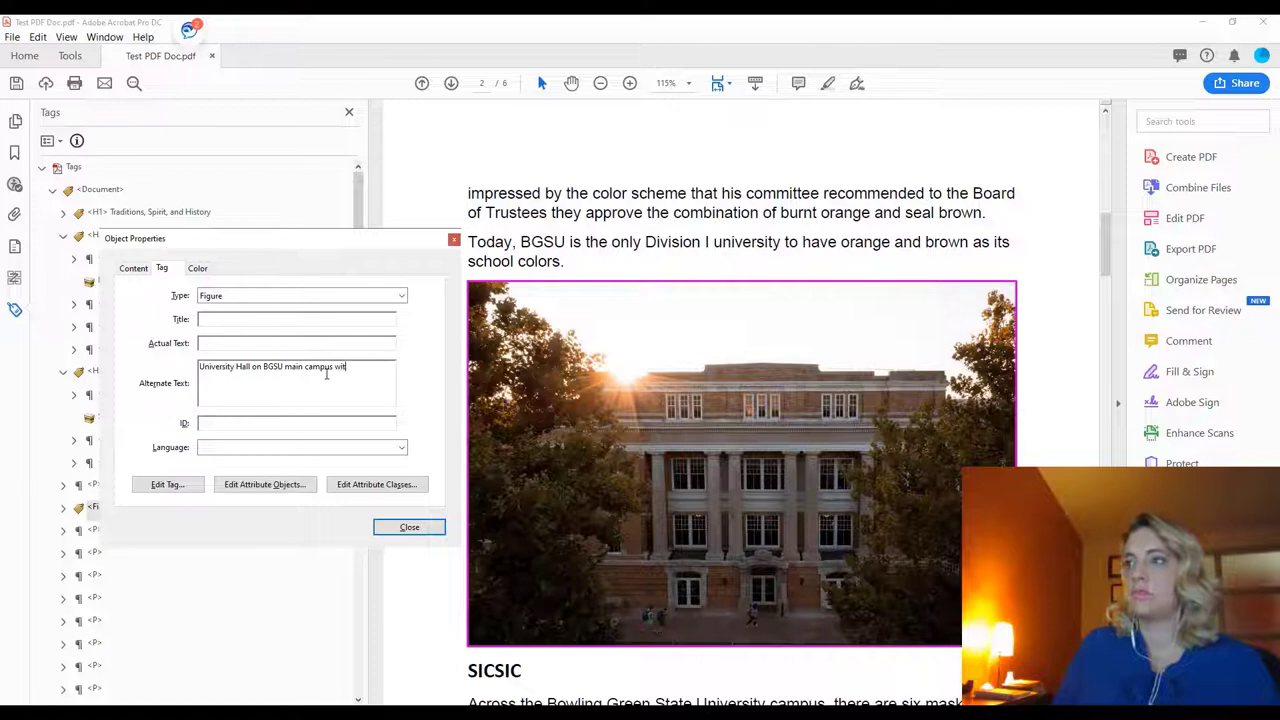
pyautogui.write('h the sun se')
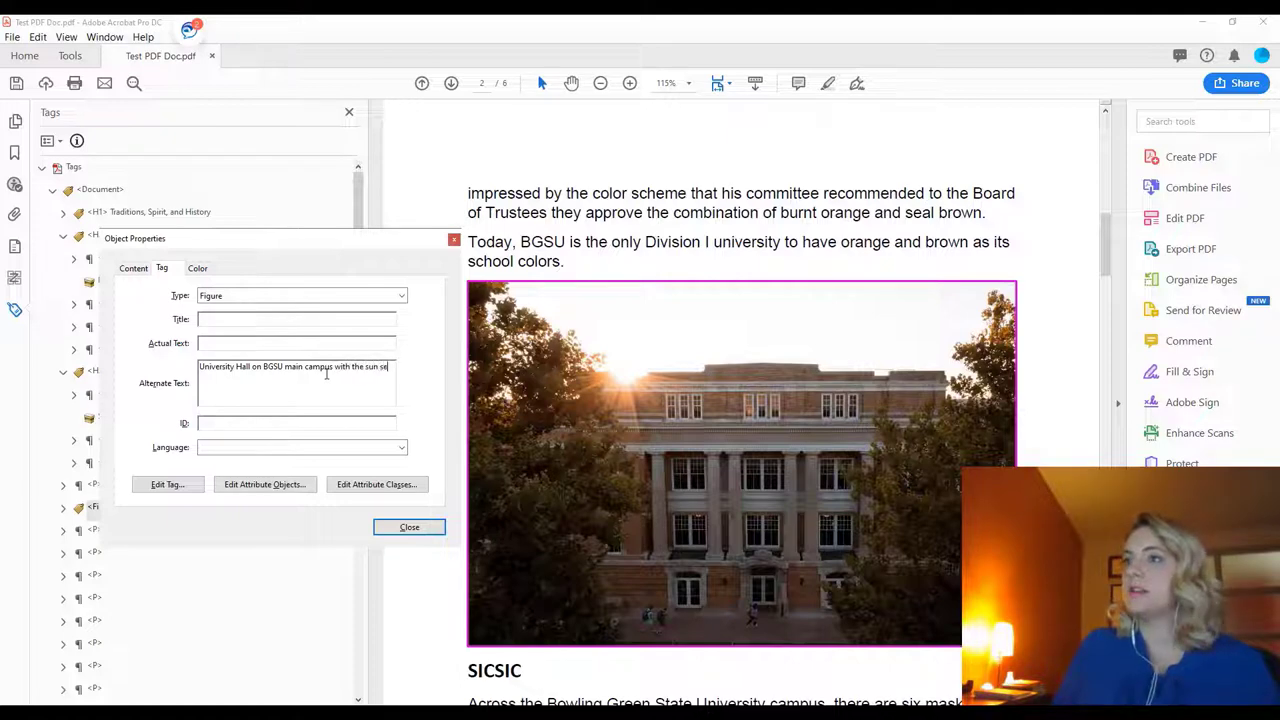
pyautogui.write('tting in the background.')
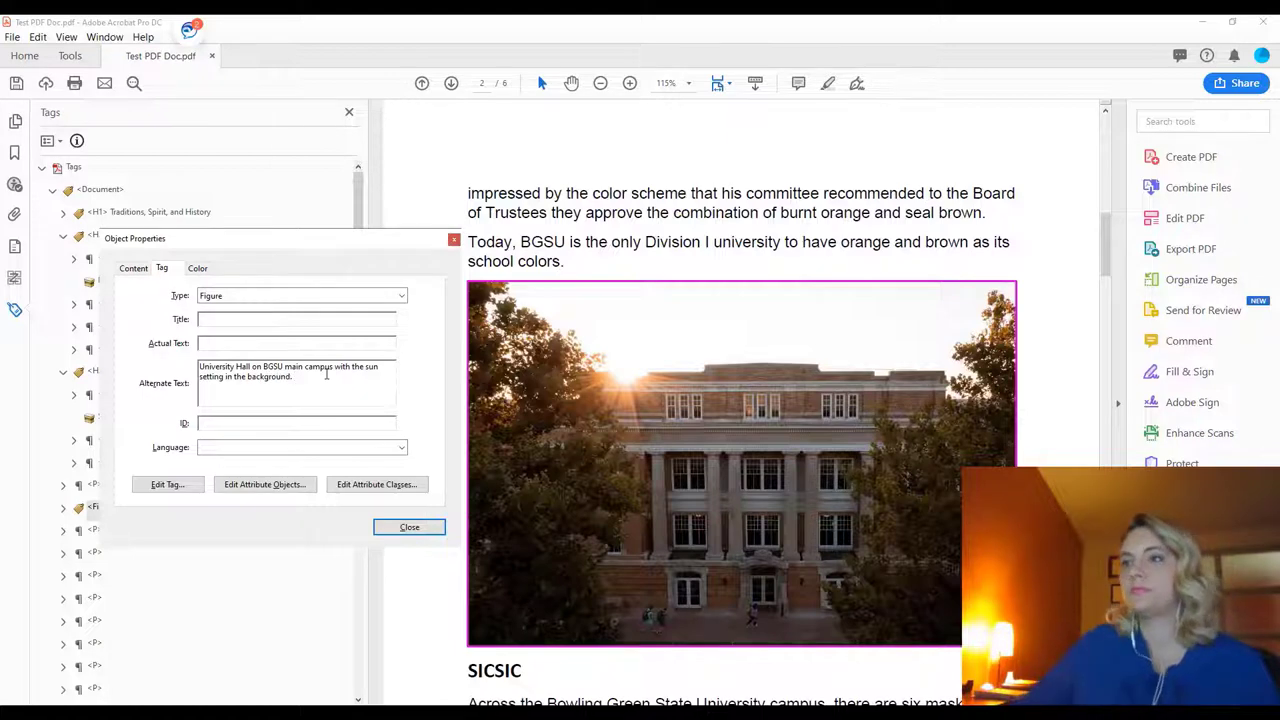
pyautogui.click(415, 535)
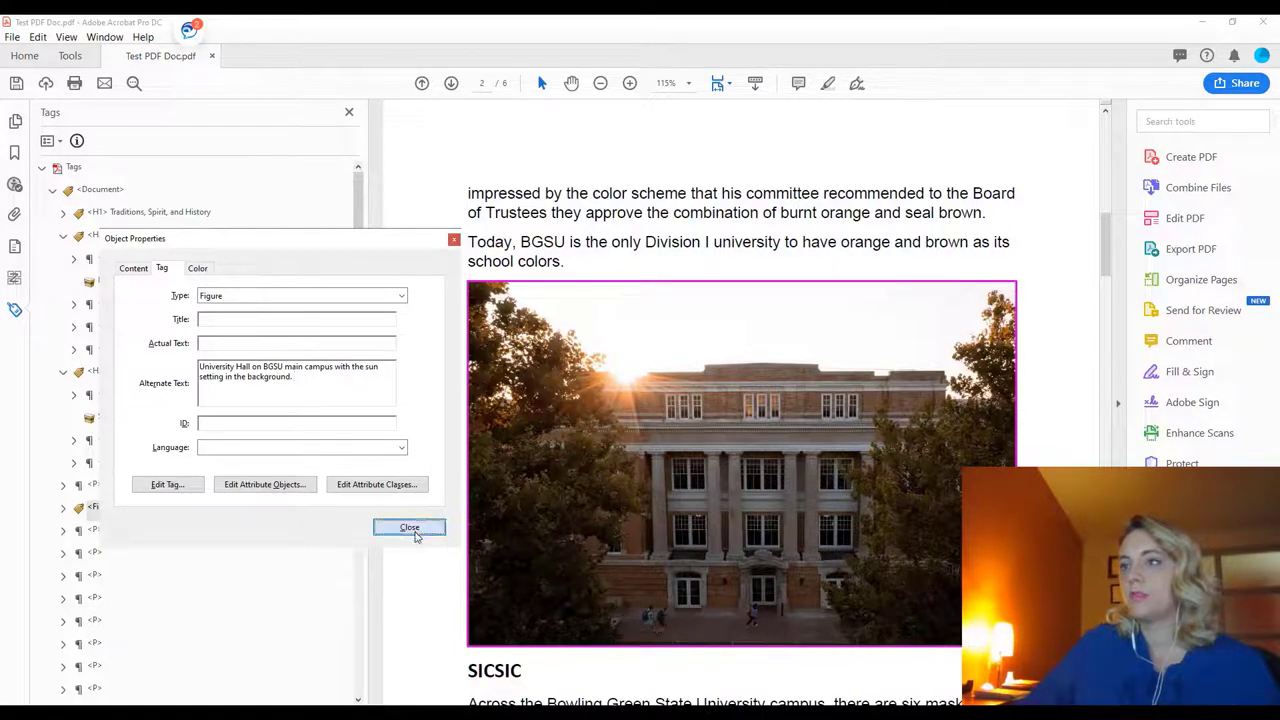
pyautogui.click(350, 384)
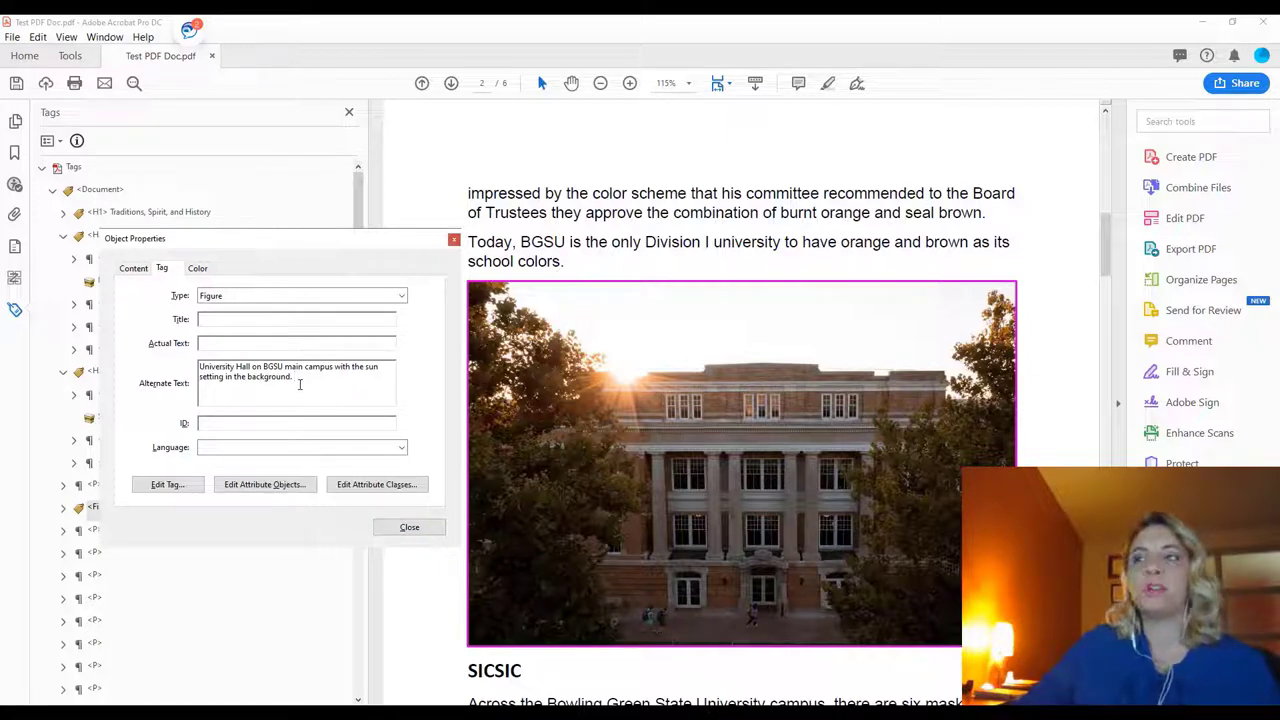
pyautogui.click(410, 527)
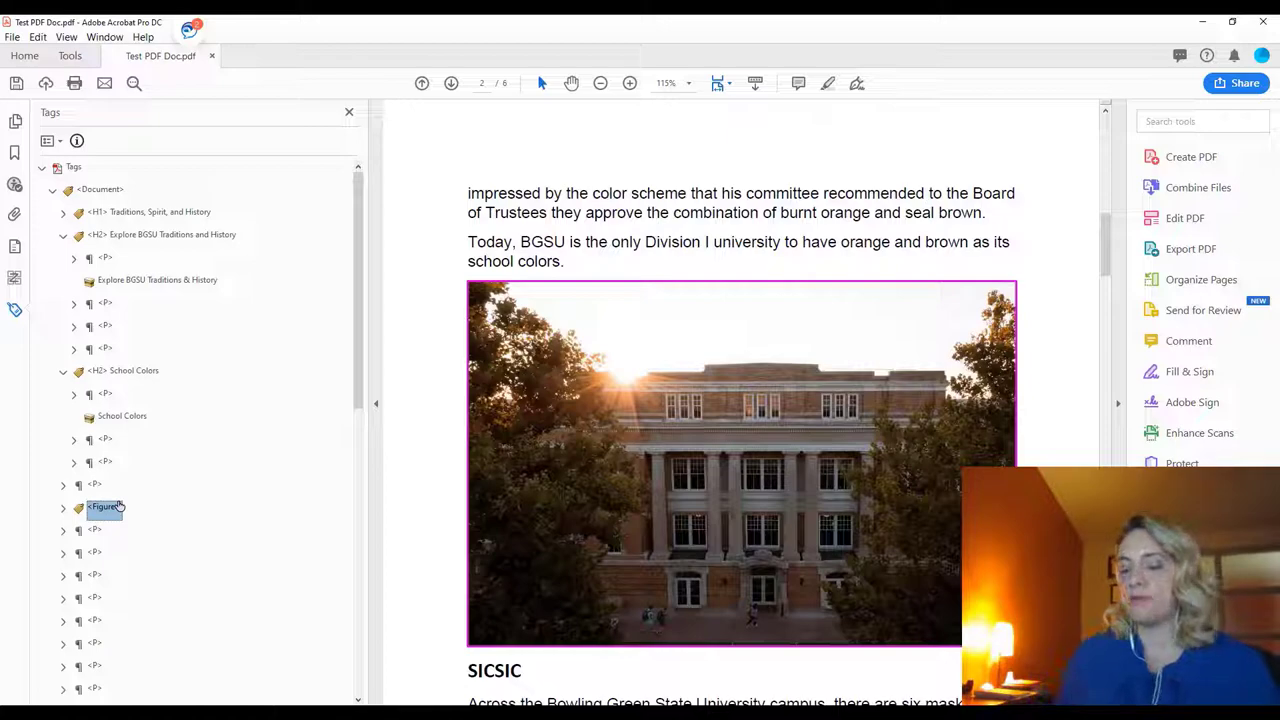
# Step down the tag tree past the mascot photo to the page 5 visitors chart's Figure tag
pyautogui.press('Down')
pyautogui.press('Down')
pyautogui.press('Down')
pyautogui.press('Down')
pyautogui.press('Down')
pyautogui.press('Down')
pyautogui.press('Down')
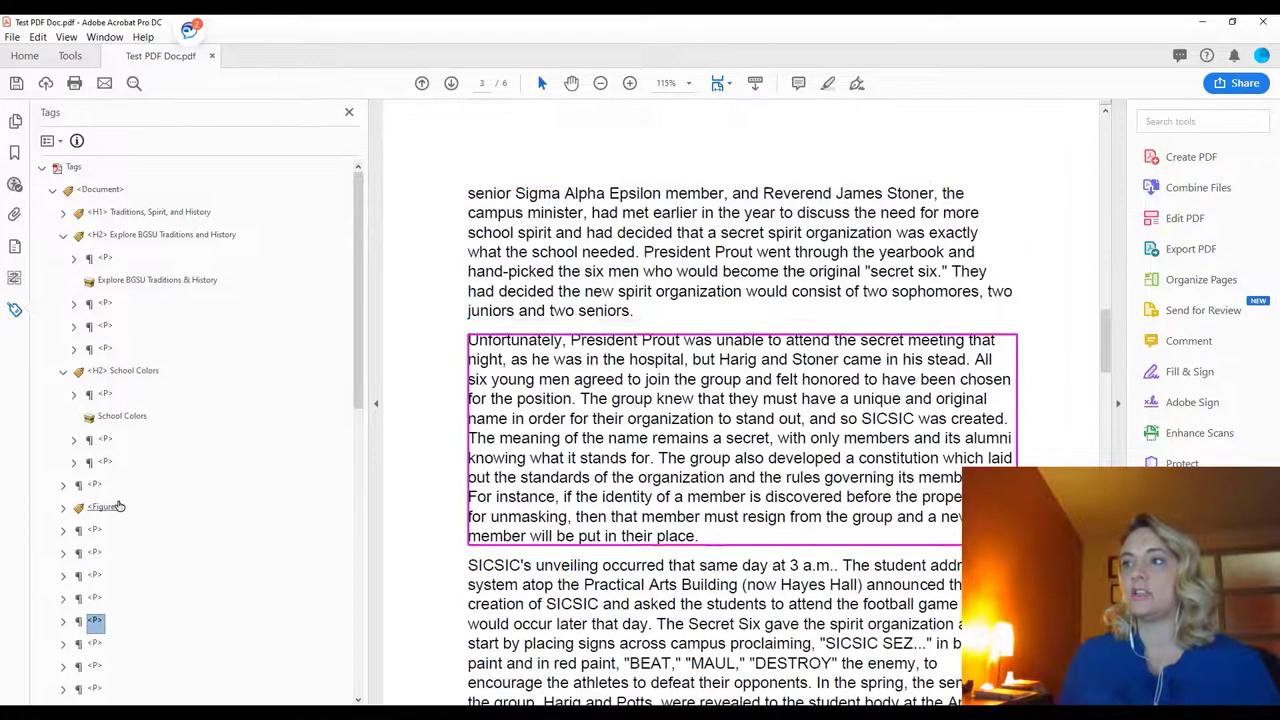
pyautogui.press('Down')
pyautogui.press('Down')
pyautogui.press('Down')
pyautogui.press('Down')
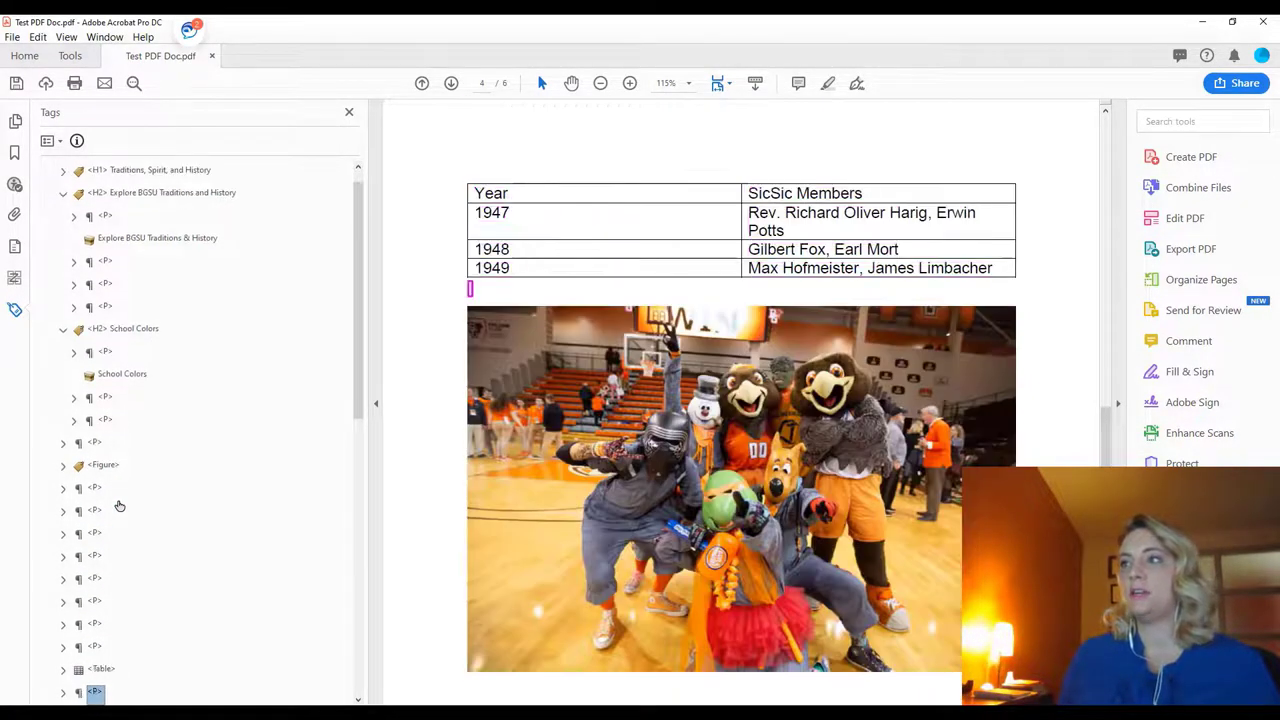
pyautogui.press('Down')
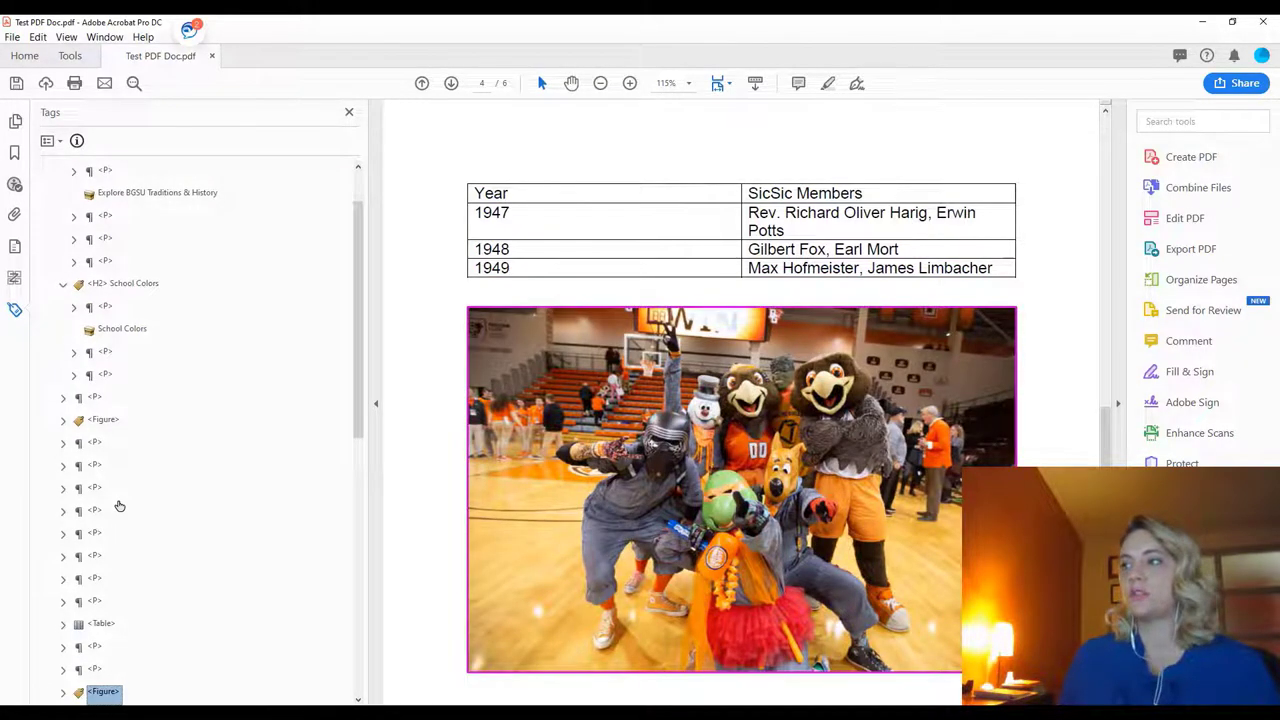
pyautogui.press('Down')
pyautogui.press('Down')
pyautogui.press('Down')
pyautogui.press('Down')
pyautogui.press('Down')
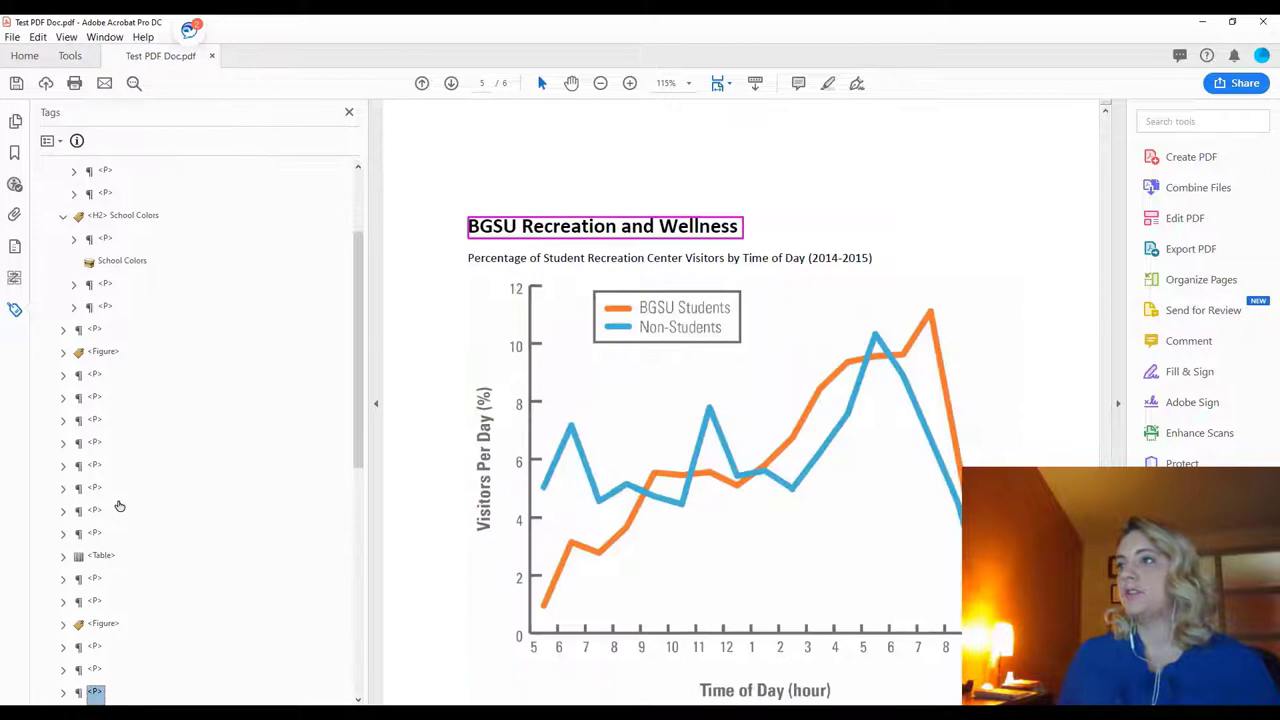
pyautogui.press('Down')
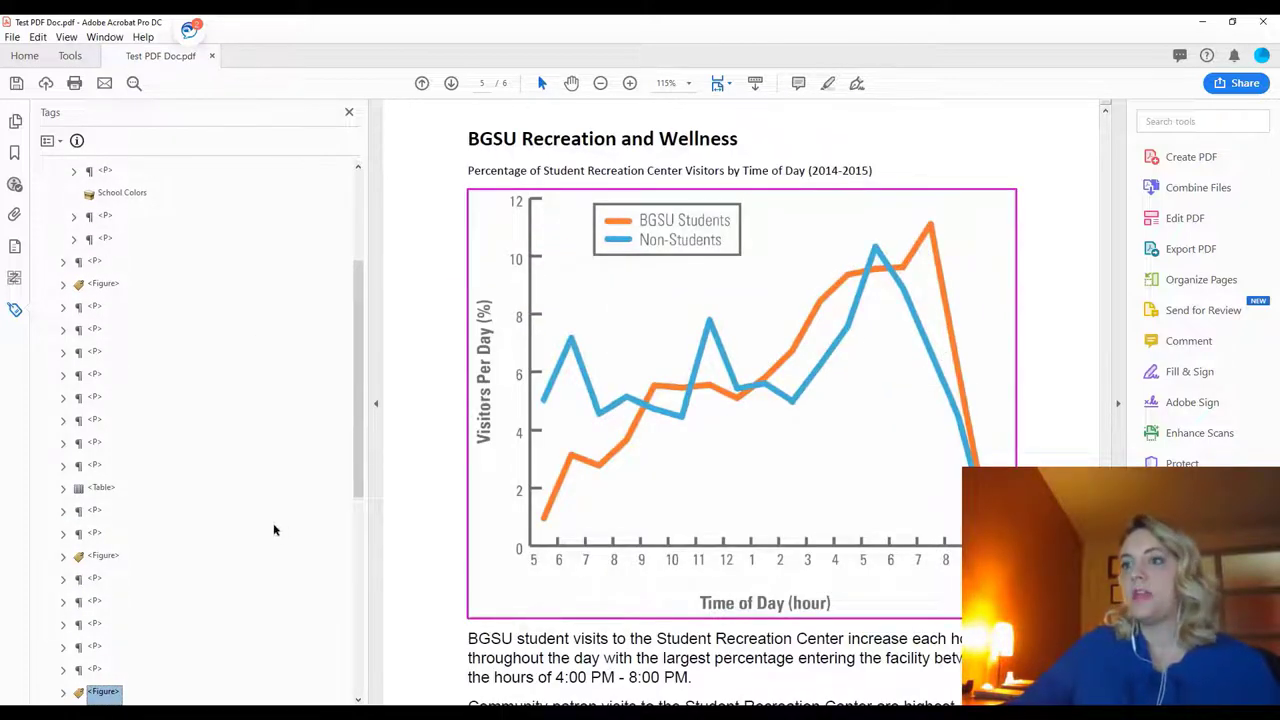
pyautogui.scroll(-3, 292, 520)
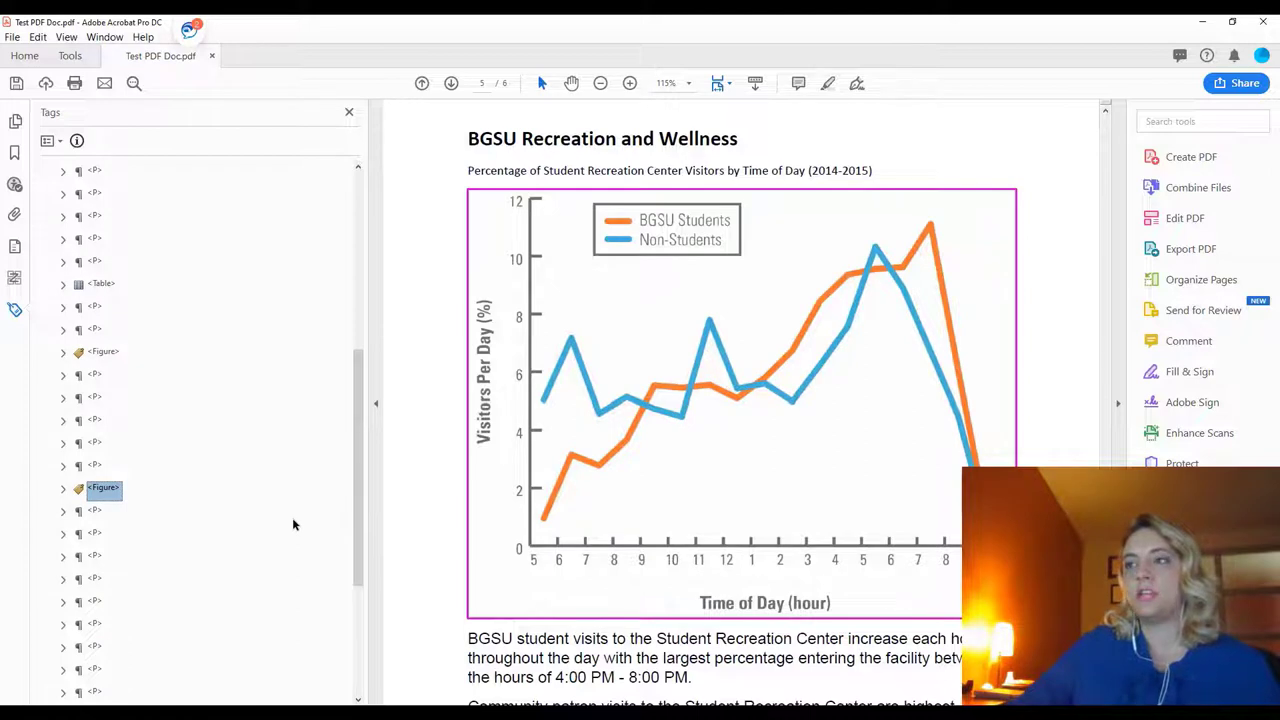